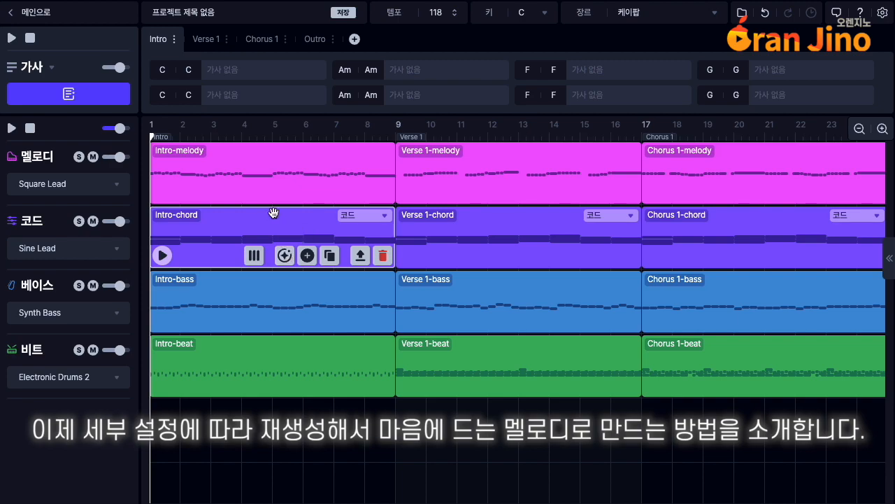
- Open the Intro melody clip for note editing and lower the chord (to 30), bass and beat track volumes
double_click(237, 158)
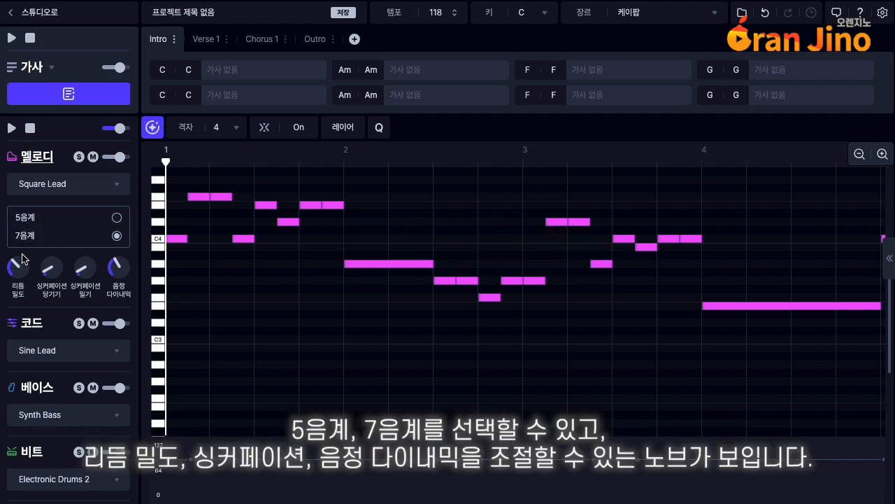
mouse_move(25, 275)
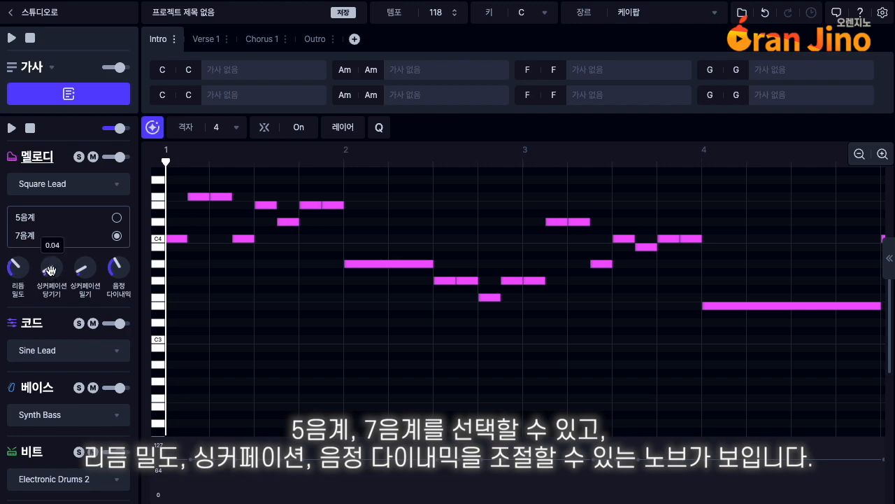
mouse_move(115, 268)
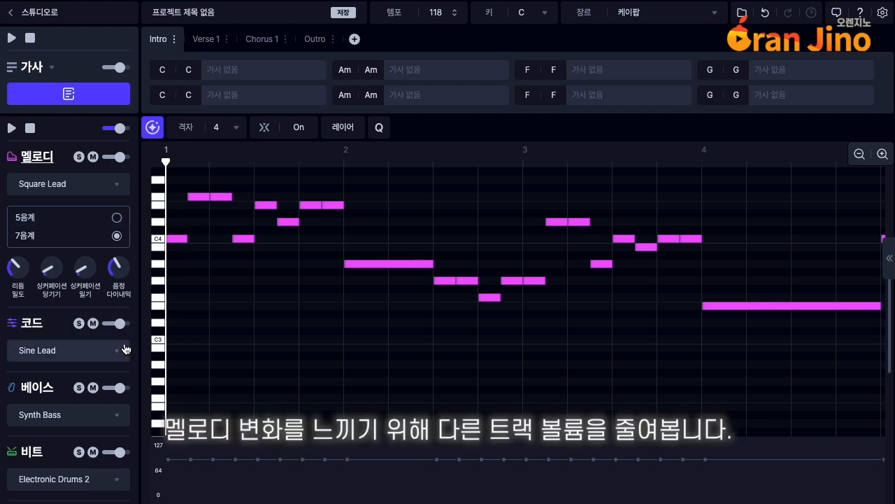
left_click_drag(120, 324, 112, 326)
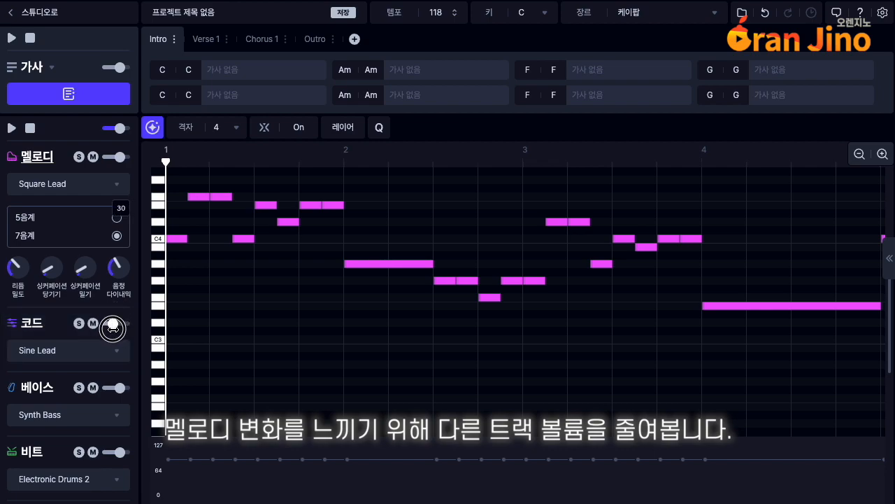
left_click_drag(120, 387, 112, 394)
left_click_drag(119, 452, 112, 458)
- Set the melody scale to 5음계 and regenerate the Intro melody automatically, accepting that the existing notes are replaced
left_click(115, 218)
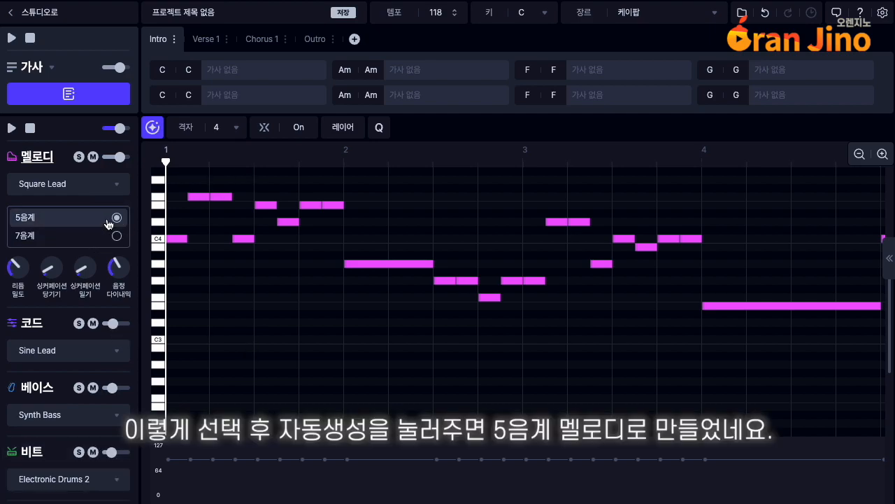
left_click(153, 127)
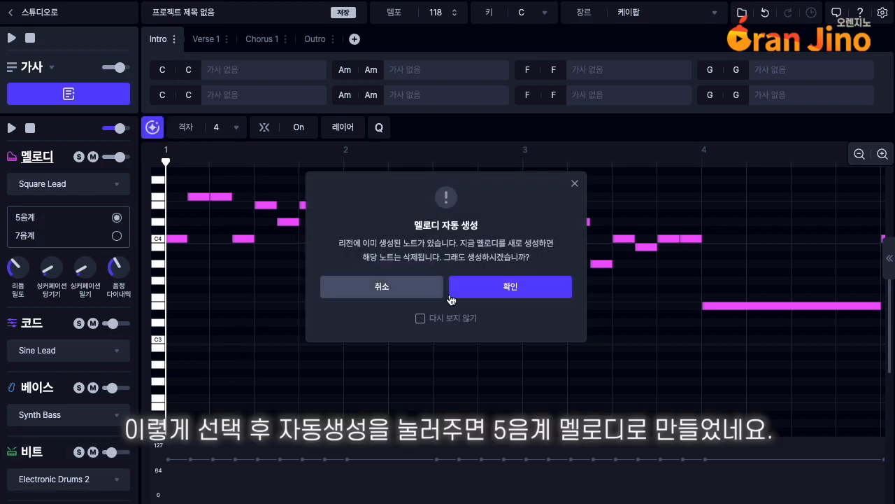
left_click(506, 294)
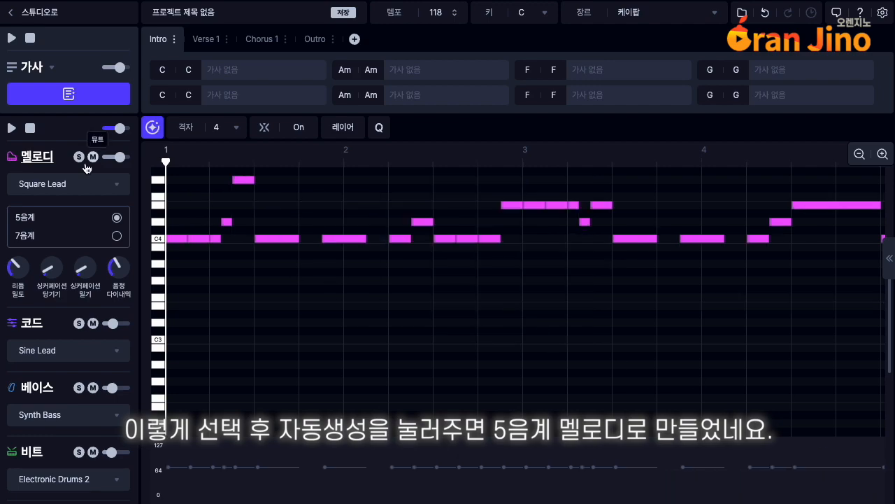
- Play back the 5음계 Intro melody and stop it once heard
left_click(11, 127)
scroll(334, 256, "up", 2)
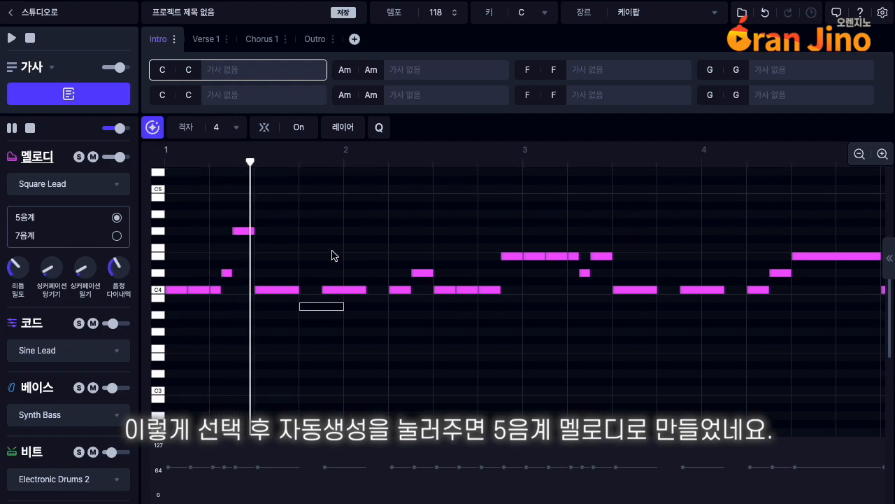
scroll(333, 255, "up", 1)
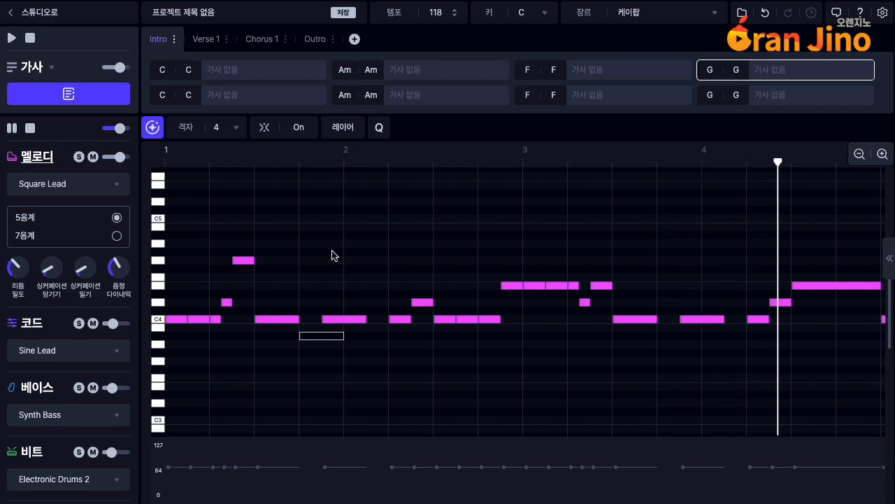
left_click(30, 128)
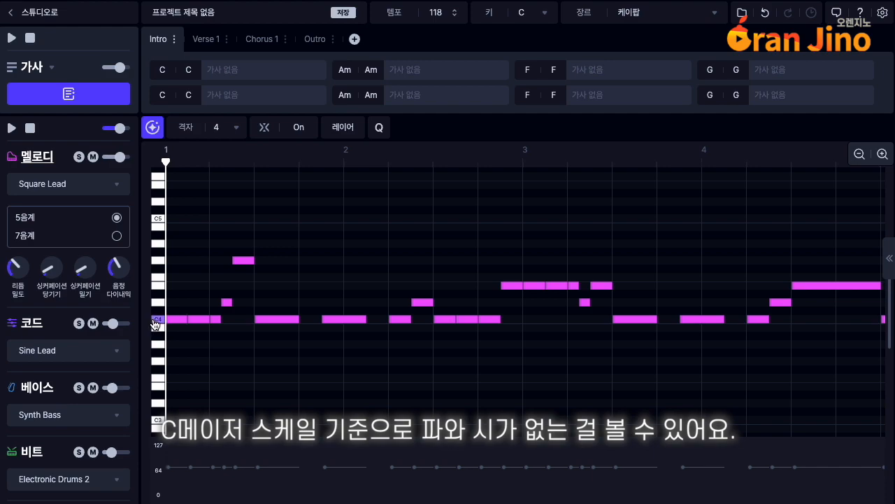
- Compare the melody notes with the piano keys throughout the Intro to see which pitches the 5음계 scale uses
left_click(158, 281)
scroll(610, 236, "right", 2)
scroll(610, 236, "right", 5)
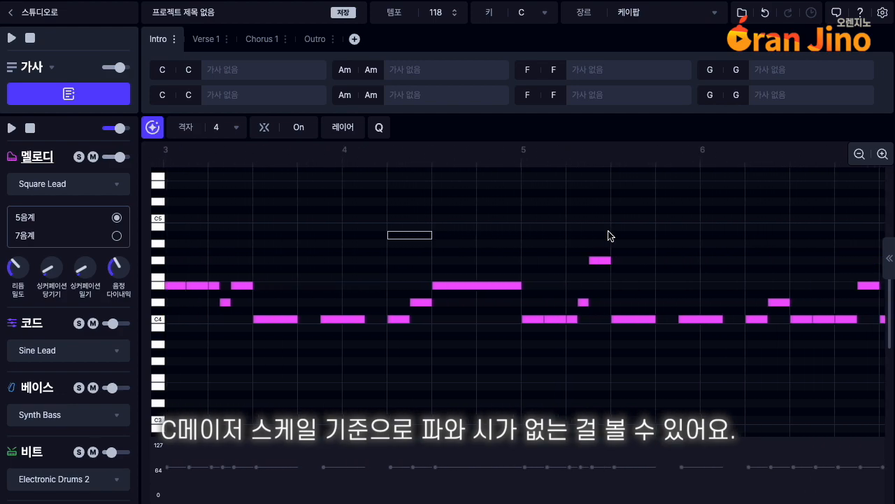
scroll(742, 273, "right", 5)
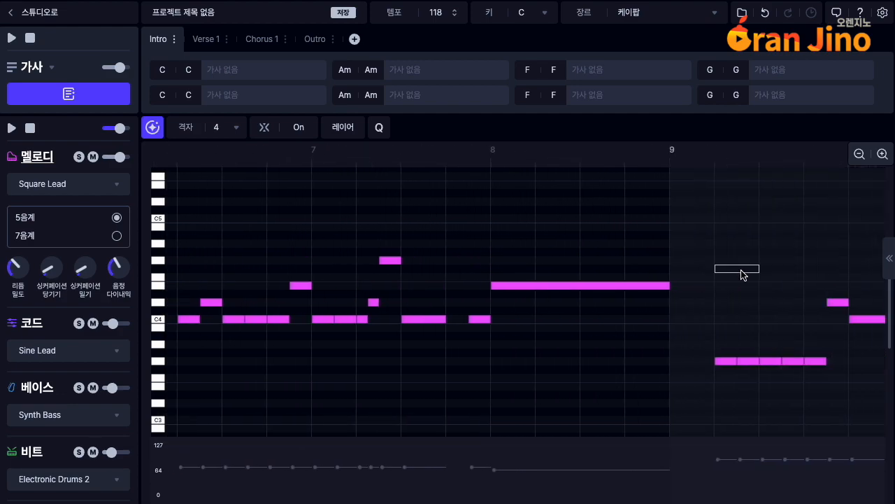
scroll(505, 269, "left", 10)
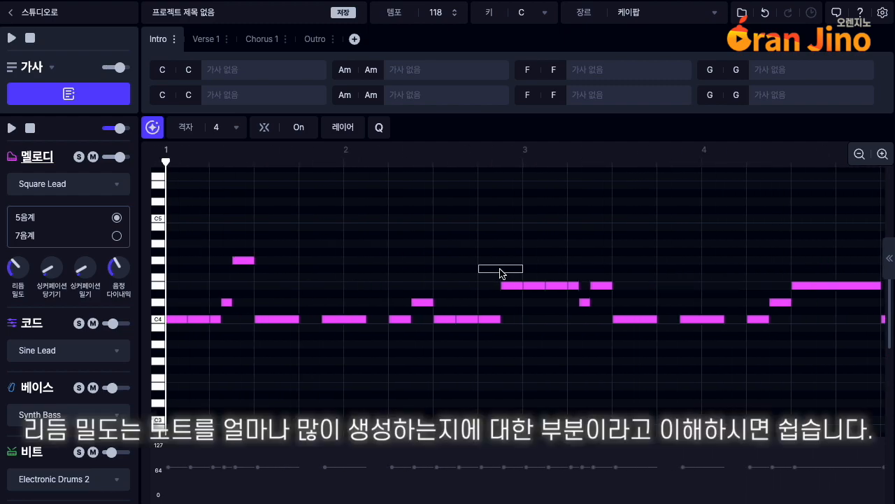
- Set the melody's rhythm density (리듬 밀도) to 1.00 and regenerate the Intro melody
mouse_move(16, 268)
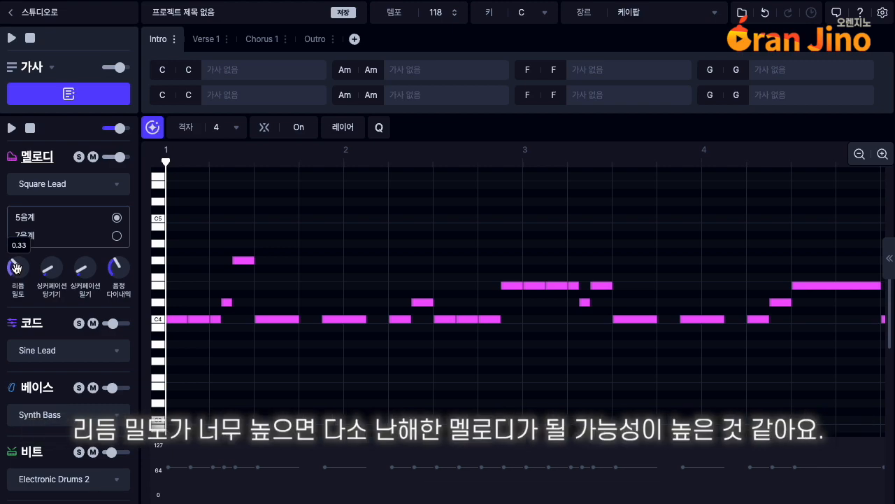
left_click_drag(15, 268, 21, 221)
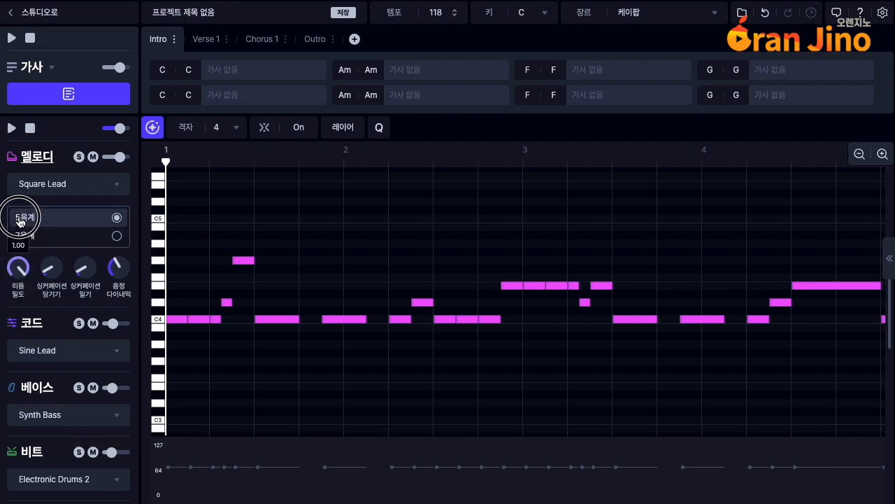
left_click(152, 127)
left_click(475, 299)
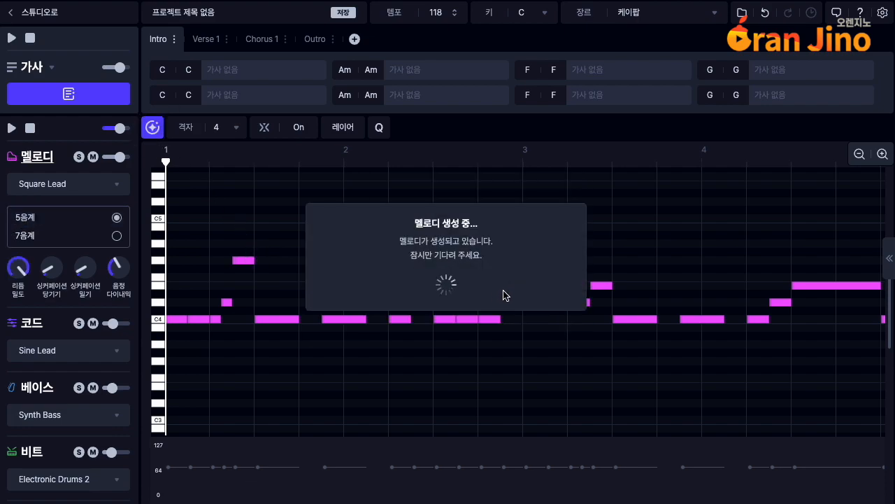
- Listen to the maximum-density melody while viewing all eight Intro bars
left_click(11, 128)
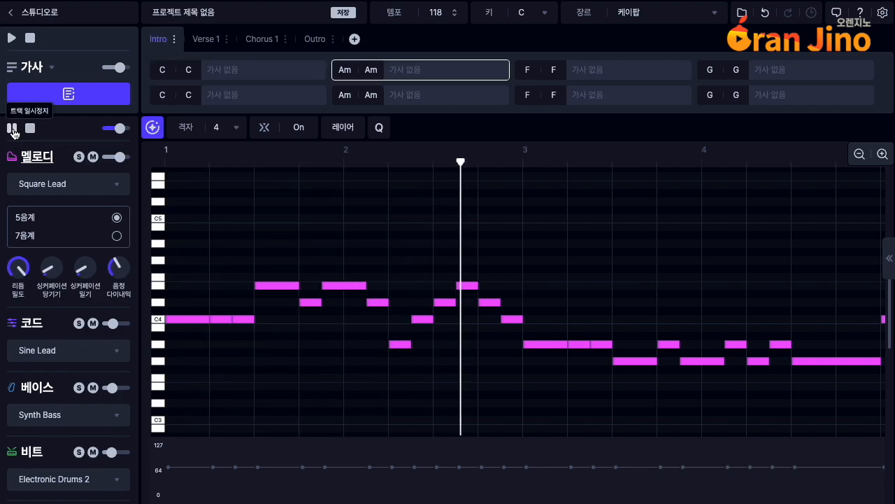
scroll(482, 319, "down", 1)
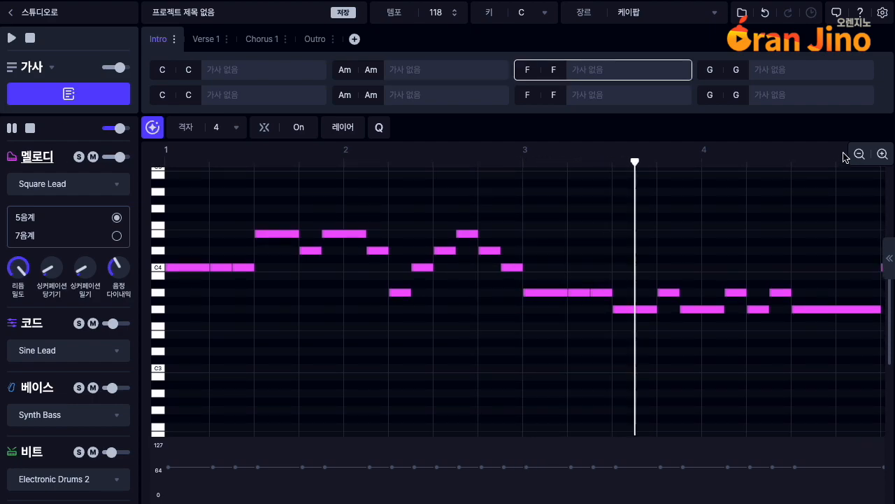
left_click(859, 154)
left_click(860, 154)
left_click(884, 155)
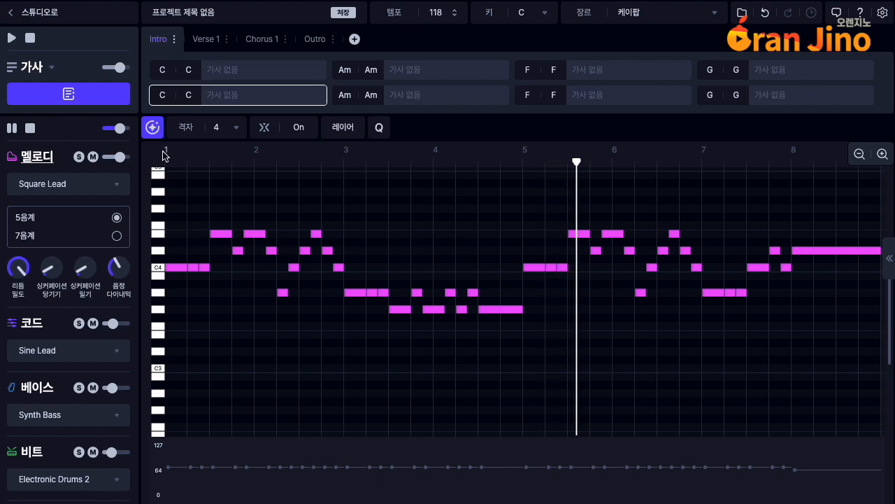
- Lower the rhythm density (리듬 밀도) to its minimum, regenerate the Intro melody and listen to its opening bars
left_click_drag(22, 274, 16, 315)
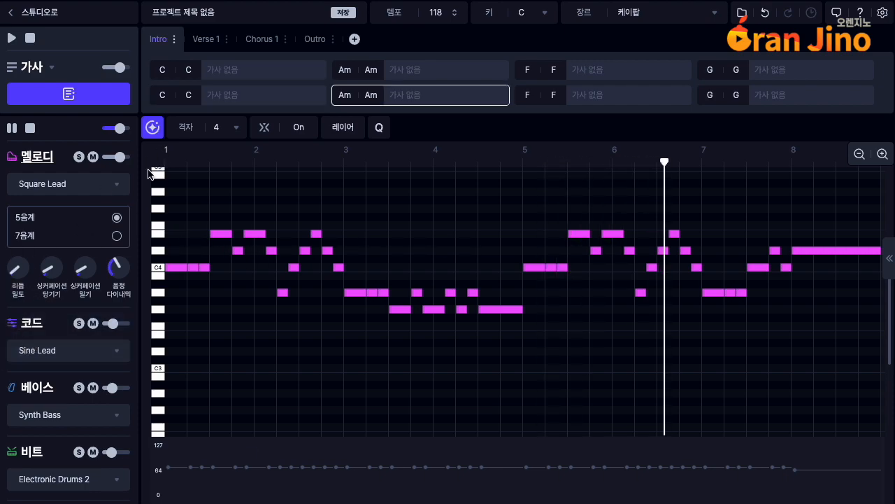
left_click(152, 126)
left_click(535, 284)
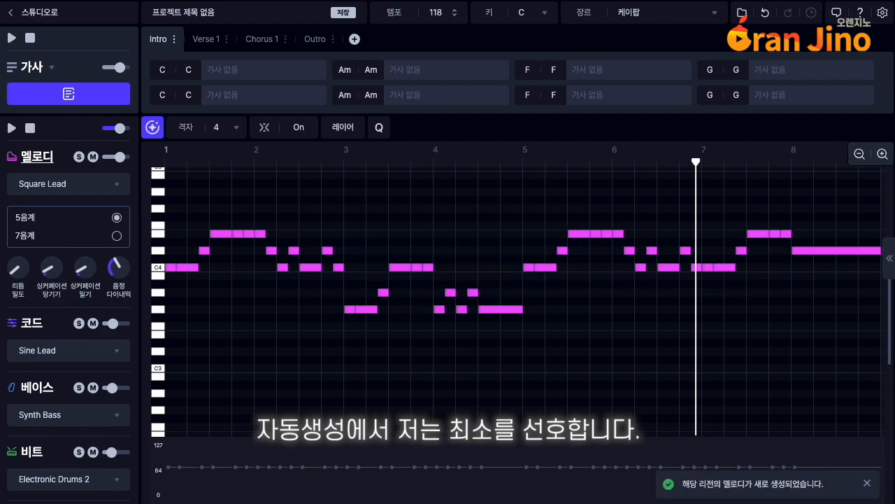
left_click(12, 128)
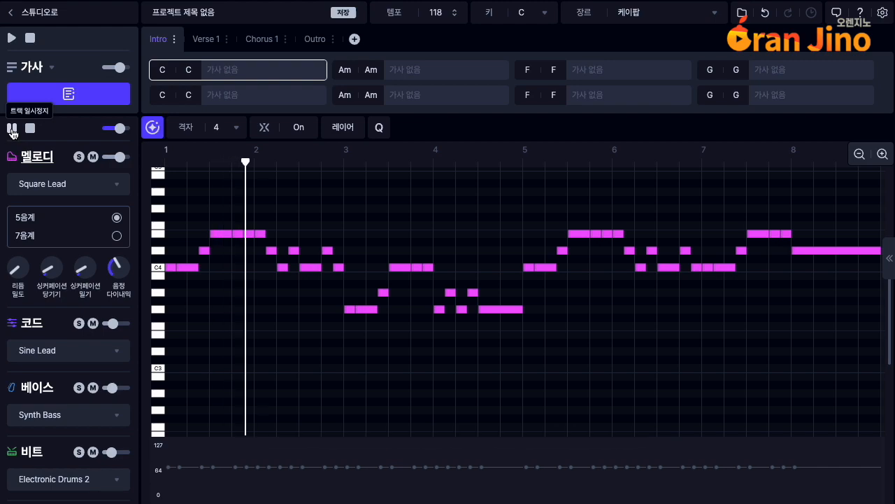
left_click(12, 131)
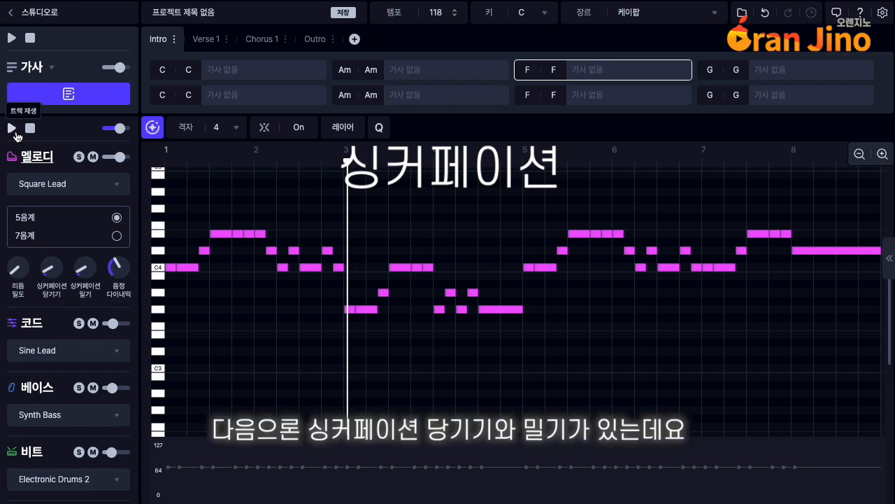
- Set both syncopation settings, pull (당기기) and push (밀기), to minimum and regenerate the Intro melody
mouse_move(48, 269)
left_mouse_down()
mouse_move(49, 210)
mouse_move(49, 285)
left_mouse_up()
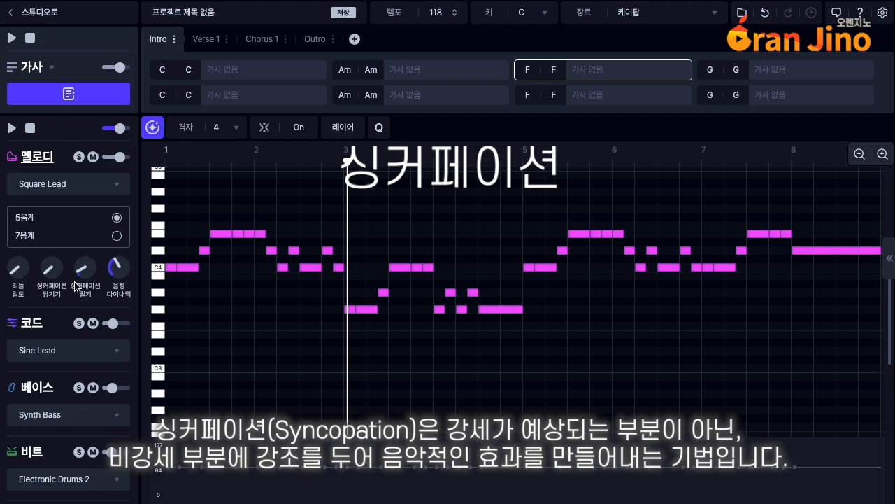
left_click_drag(77, 274, 79, 294)
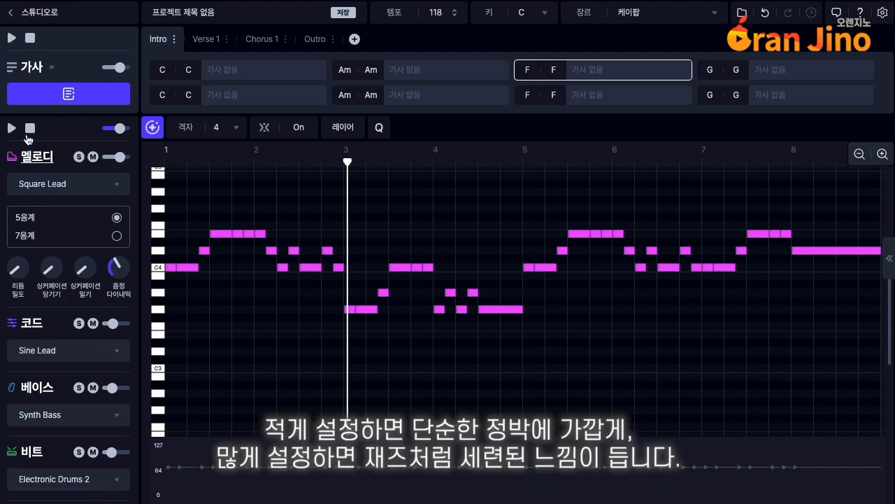
left_click(152, 127)
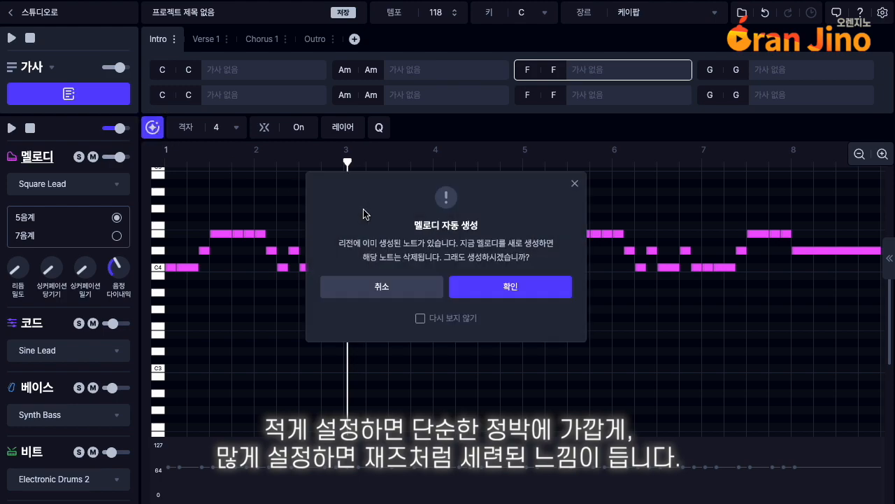
left_click(512, 287)
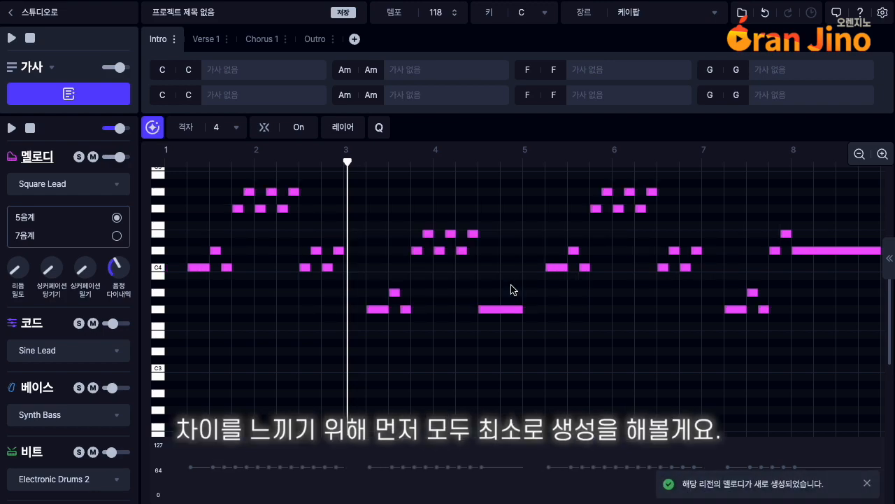
- Play the minimum-syncopation Intro melody from the beginning
mouse_move(19, 273)
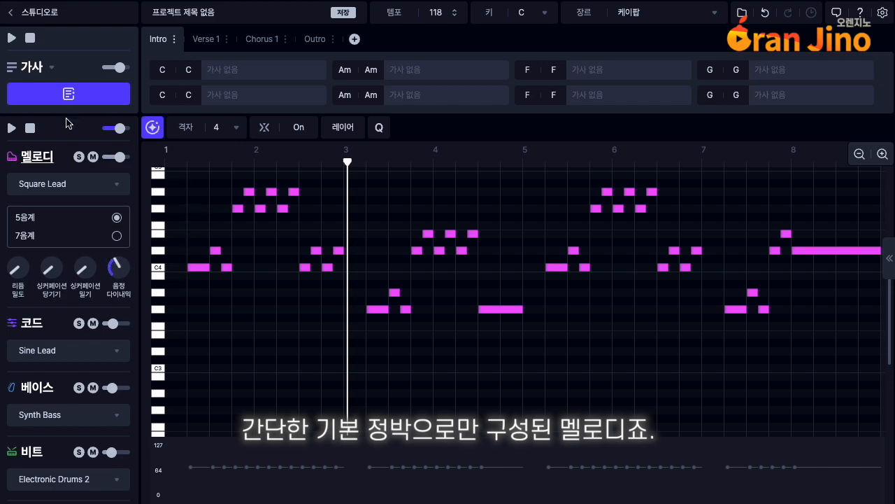
left_click(29, 129)
left_click(11, 128)
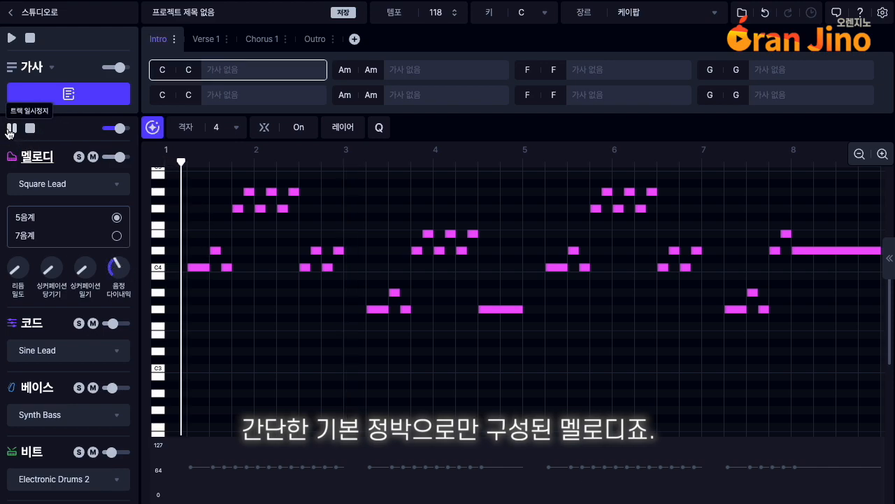
scroll(175, 214, "up", 3)
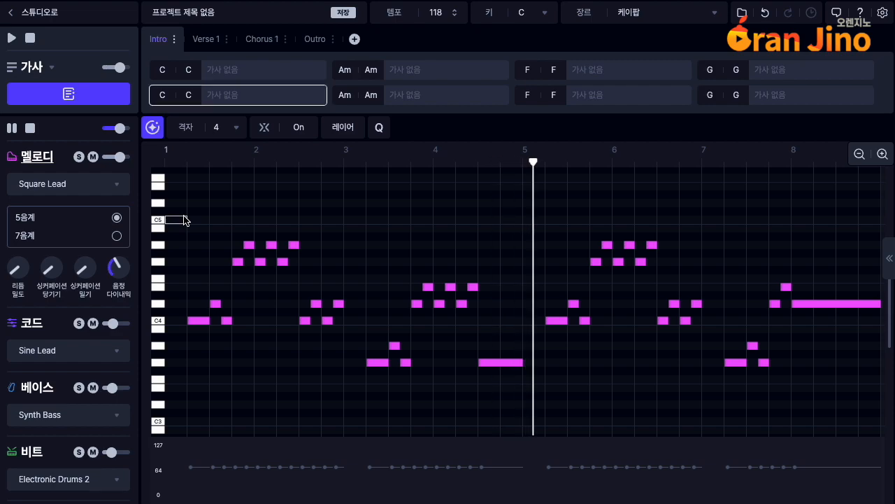
- Raise syncopation pull (싱커페이션 당기기) to its maximum, regenerate the Intro melody and play it from the beginning
left_click(43, 275)
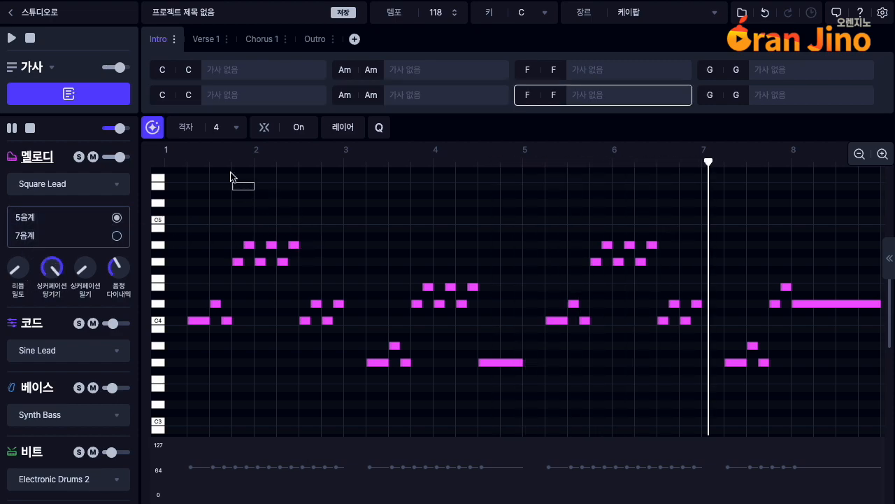
left_click(153, 127)
left_click(510, 288)
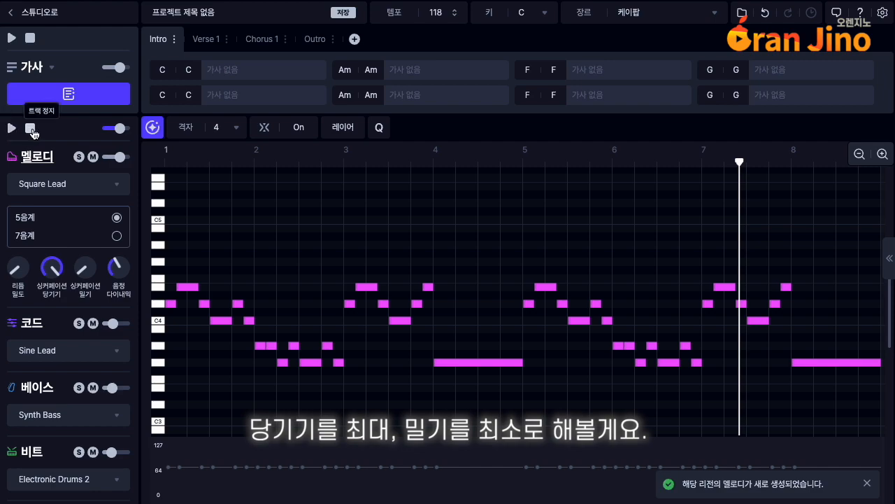
left_click(30, 128)
left_click(12, 128)
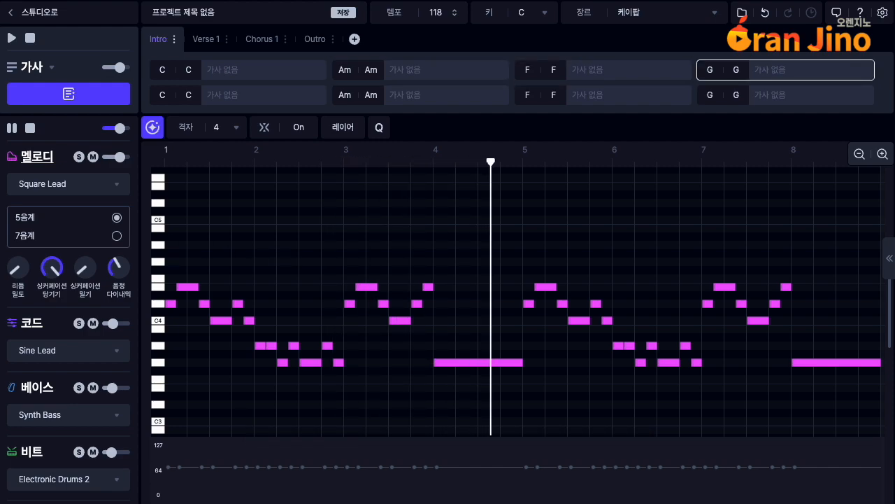
- Set syncopation pull (당기기) to 0.00 and push (밀기) to 1.00, and regenerate the Intro melody
left_click_drag(51, 266, 52, 324)
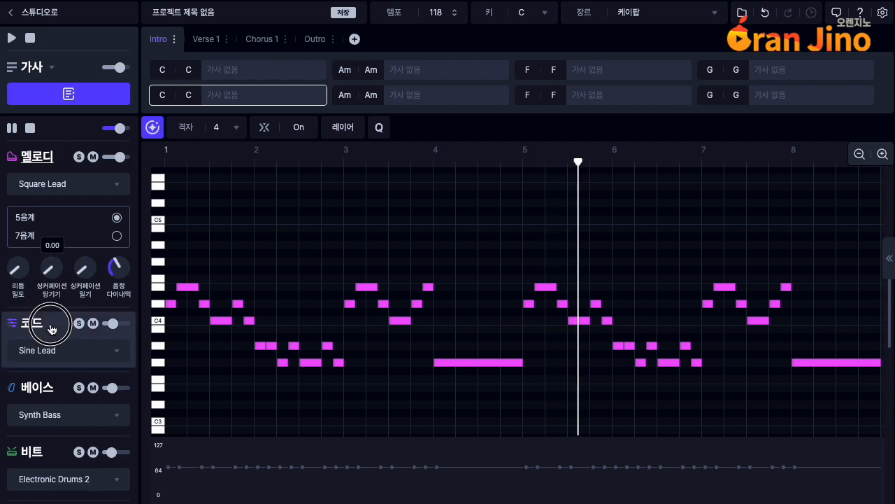
left_click_drag(84, 267, 84, 226)
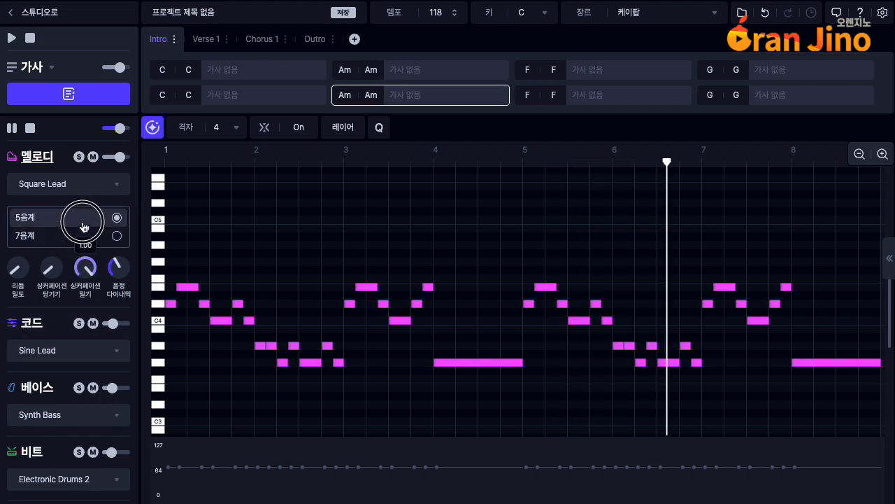
left_click(154, 128)
left_click(523, 287)
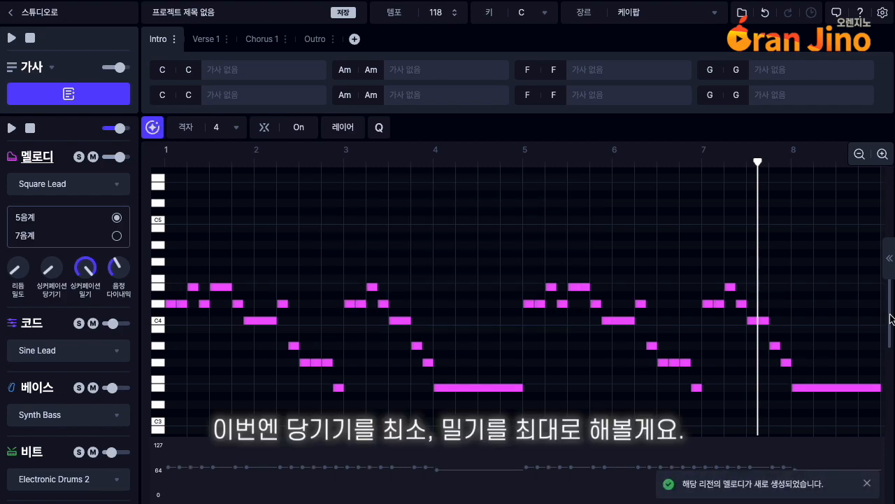
- Play the maximum-push Intro melody from the beginning, and stop it after listening
left_click(32, 130)
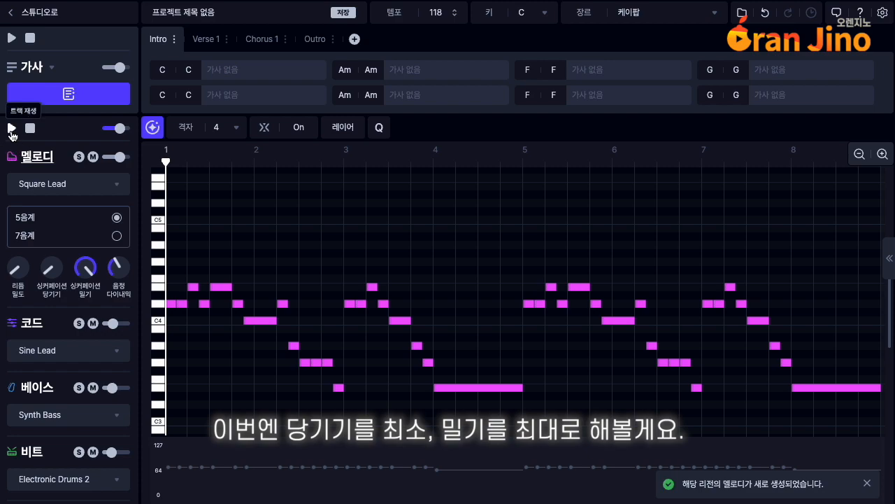
left_click(12, 129)
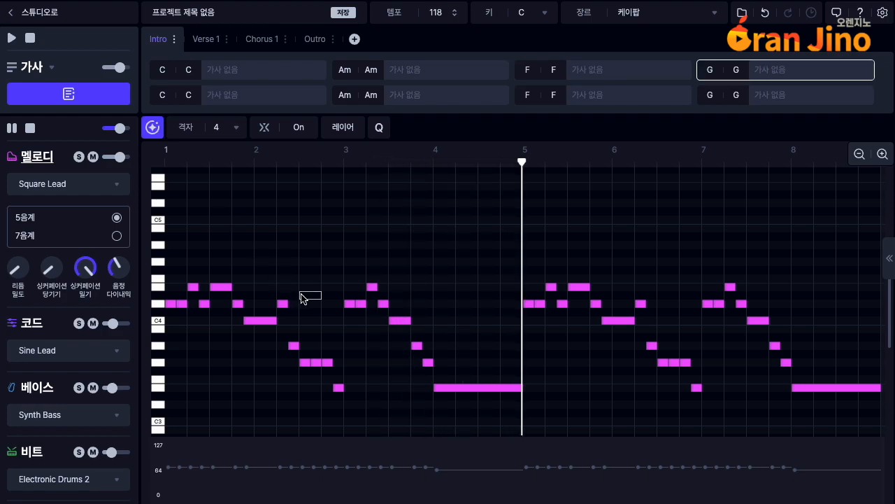
scroll(302, 298, "down", 2)
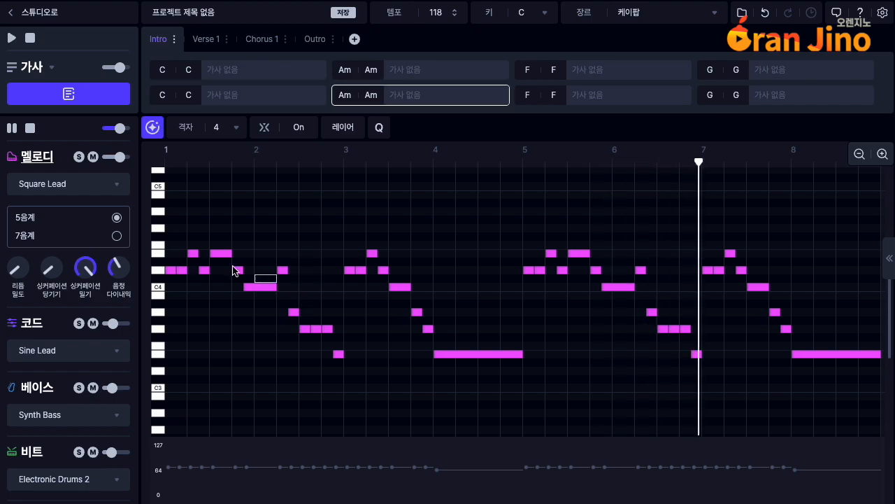
left_click(30, 129)
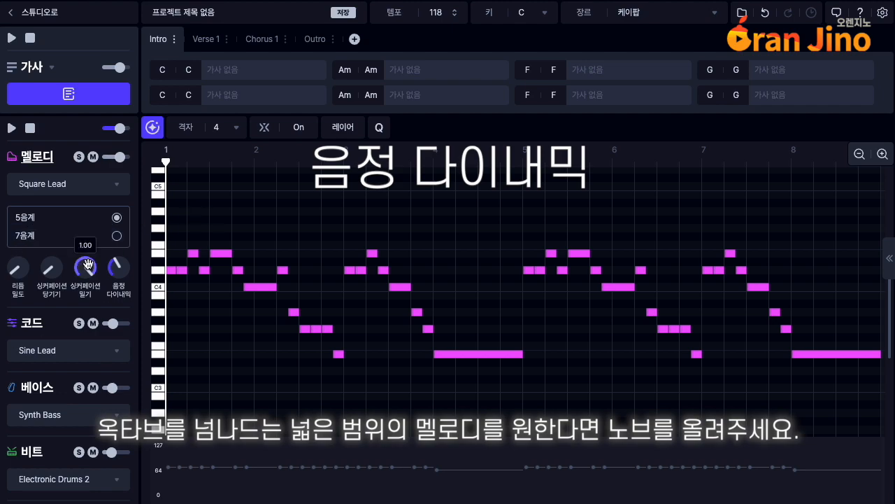
- Lower syncopation push to its minimum, raise pitch dynamics (음정 다이내믹) to 1.00, and regenerate the Intro melody
left_click_drag(91, 273, 88, 310)
mouse_move(116, 266)
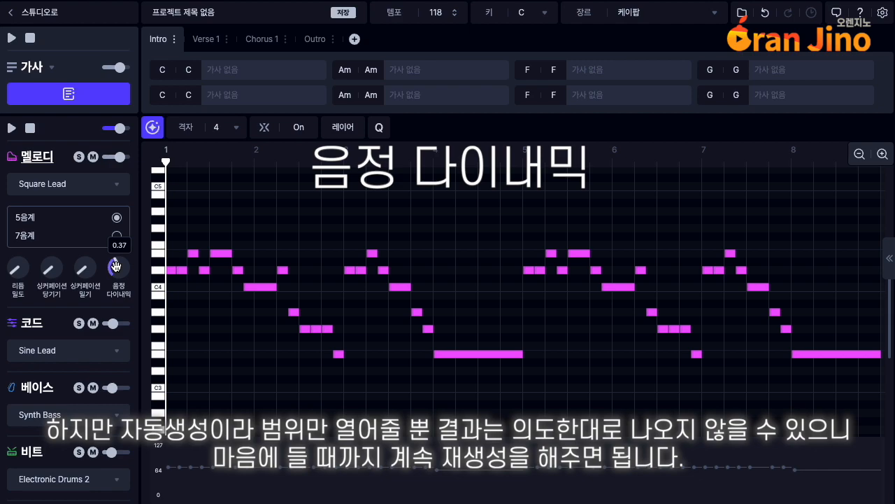
left_click_drag(116, 266, 116, 203)
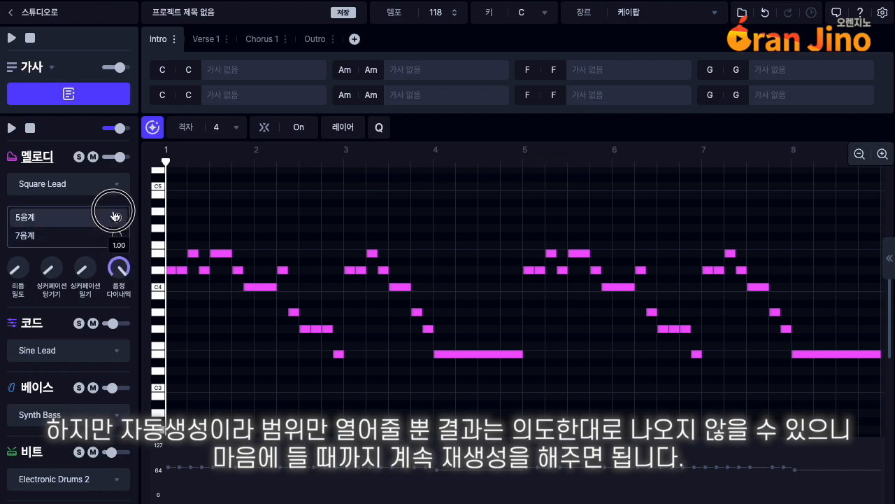
left_click(155, 130)
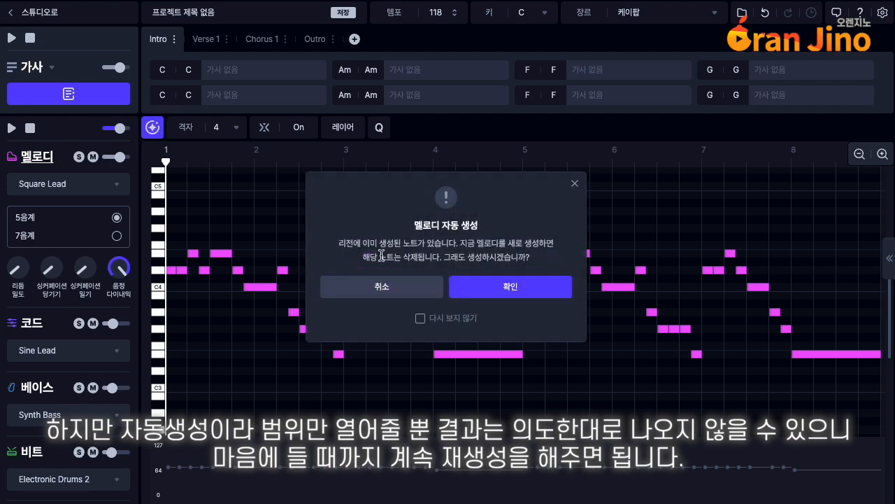
left_click(518, 292)
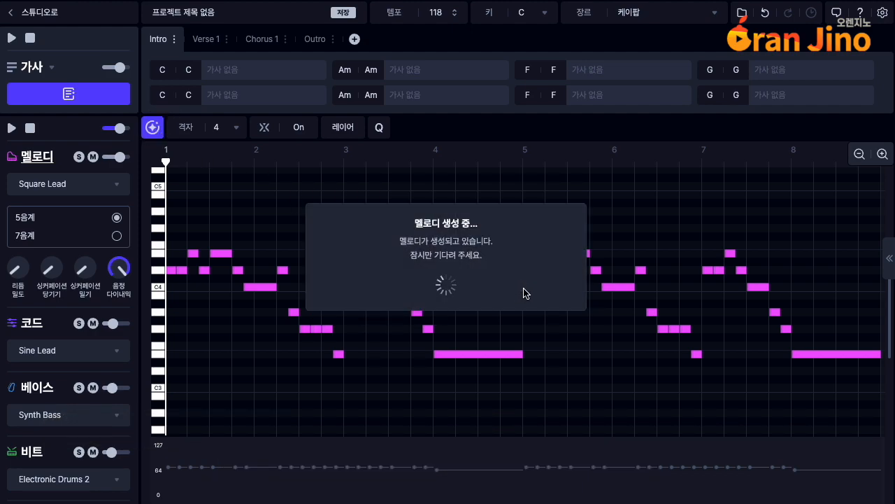
- Listen to the wide-range Intro melody and regenerate it two more times with the same settings, playing the final version from the start
left_click(12, 128)
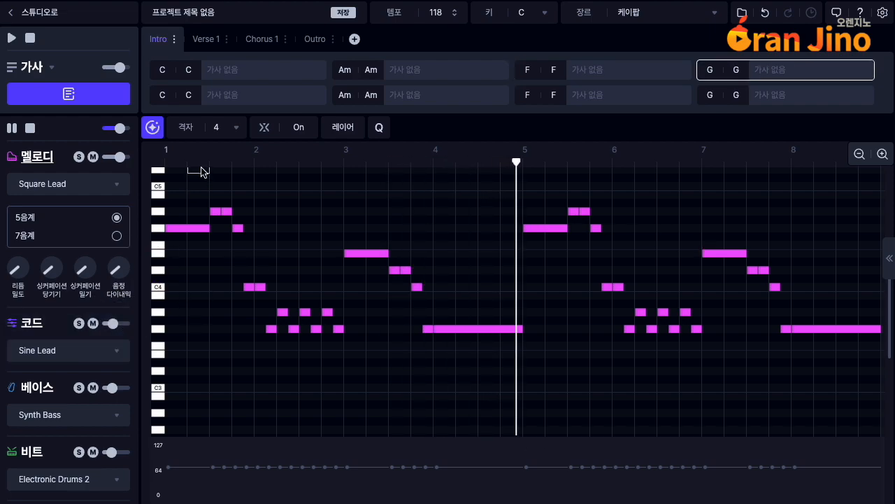
left_click(154, 128)
left_click(519, 284)
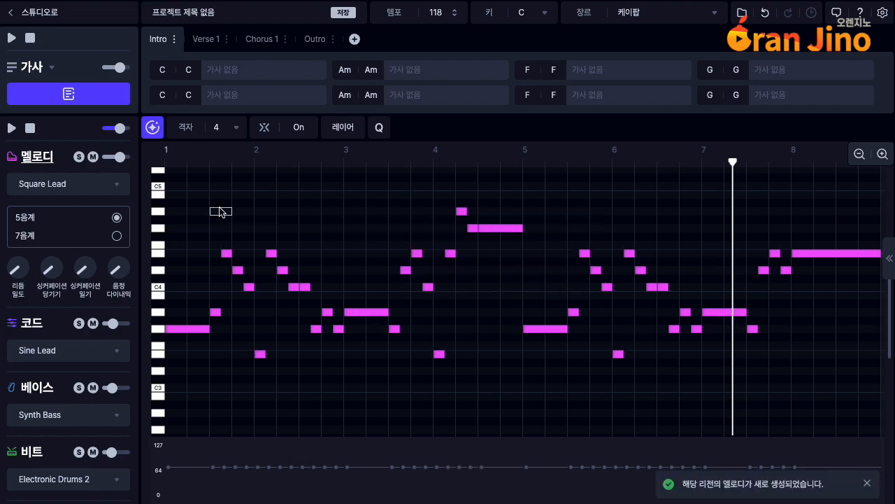
left_click(154, 128)
left_click(520, 283)
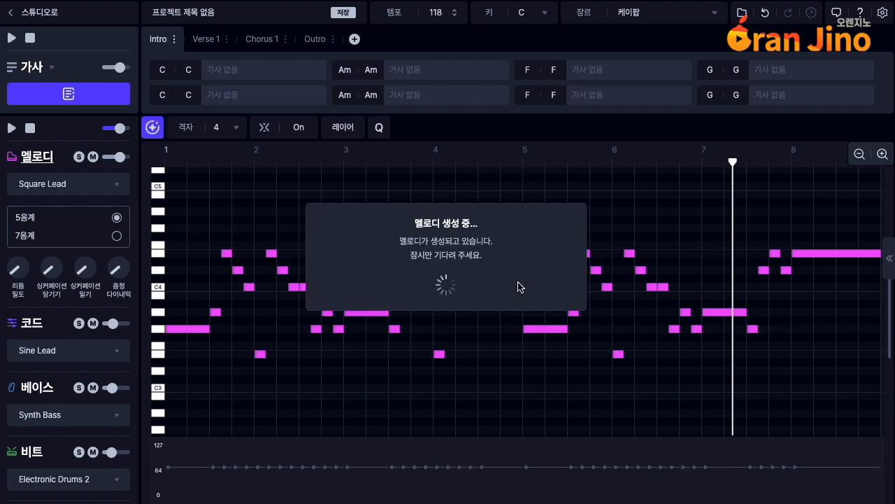
left_click(31, 129)
left_click(13, 129)
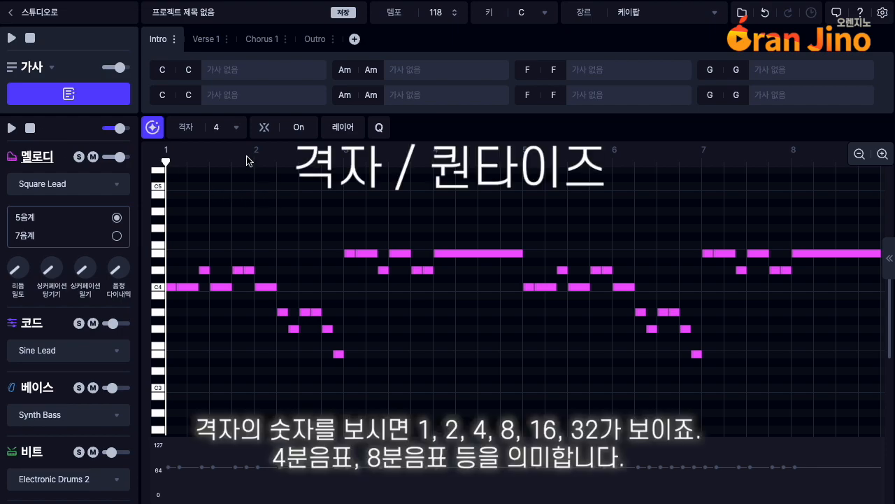
- Review the grid (격자) divisions, and quantize the melody notes in the first two bars at grid 4
left_click(242, 133)
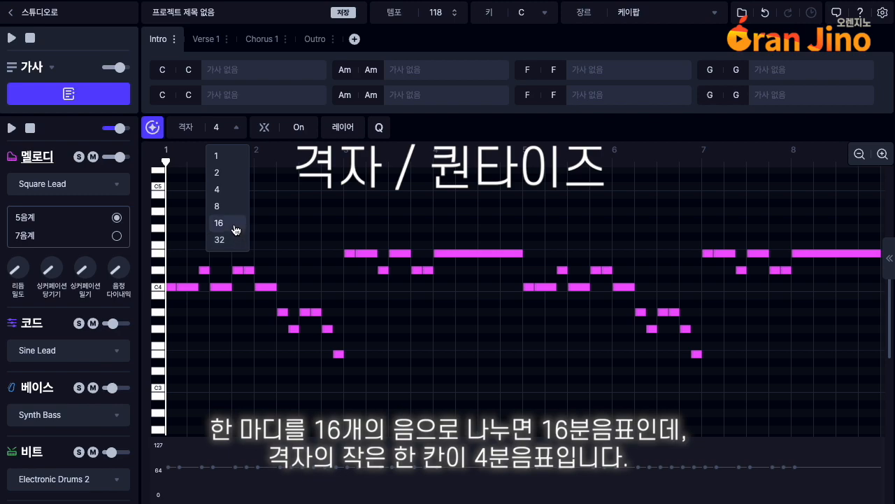
left_click(310, 210)
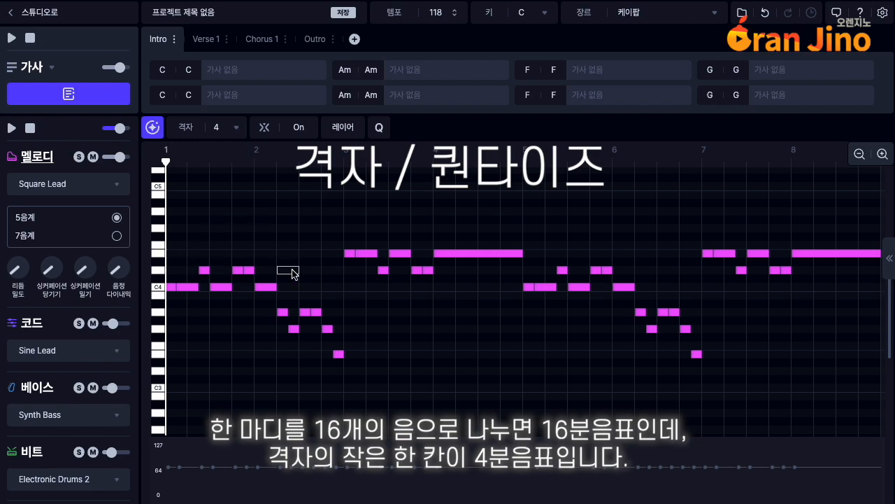
left_click(883, 154)
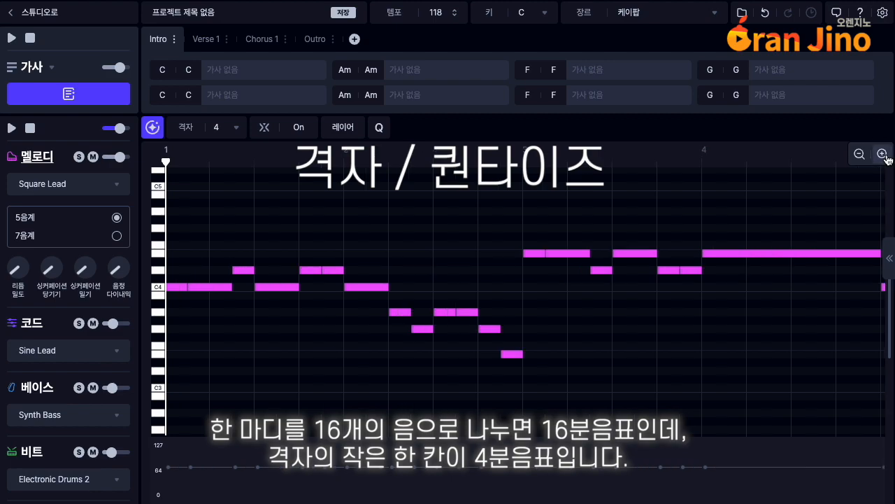
left_click(859, 155)
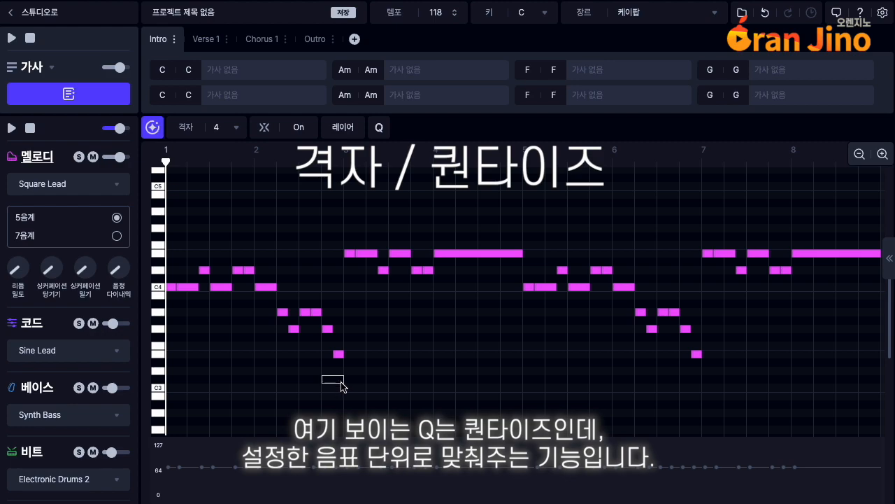
left_click_drag(318, 358, 170, 210)
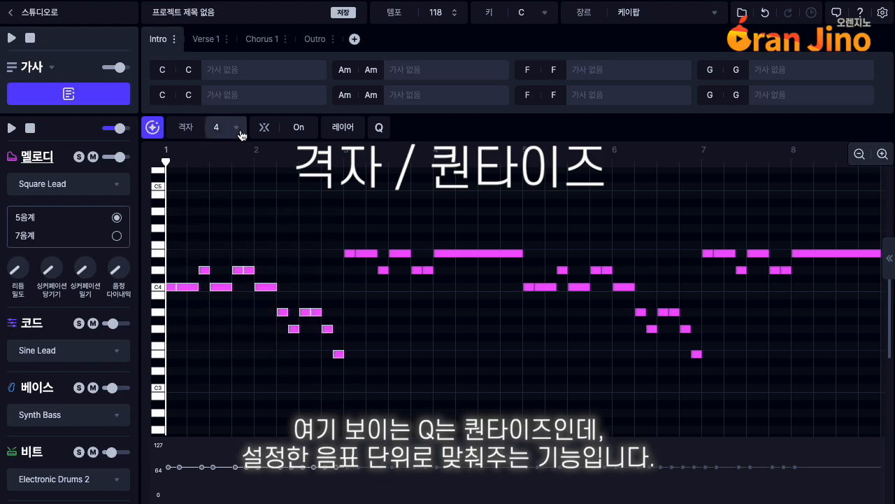
left_click(380, 128)
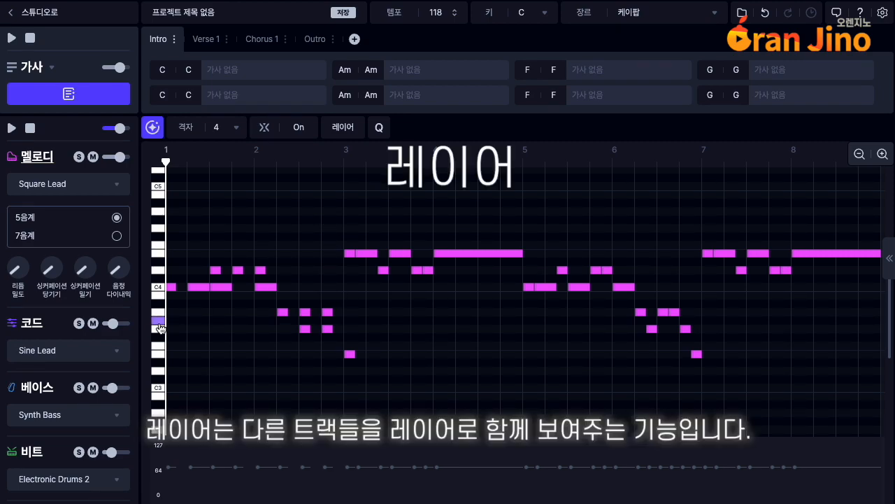
- Show the chord (코드), bass (베이스) and beat (비트) layers behind the melody notes
left_click(342, 127)
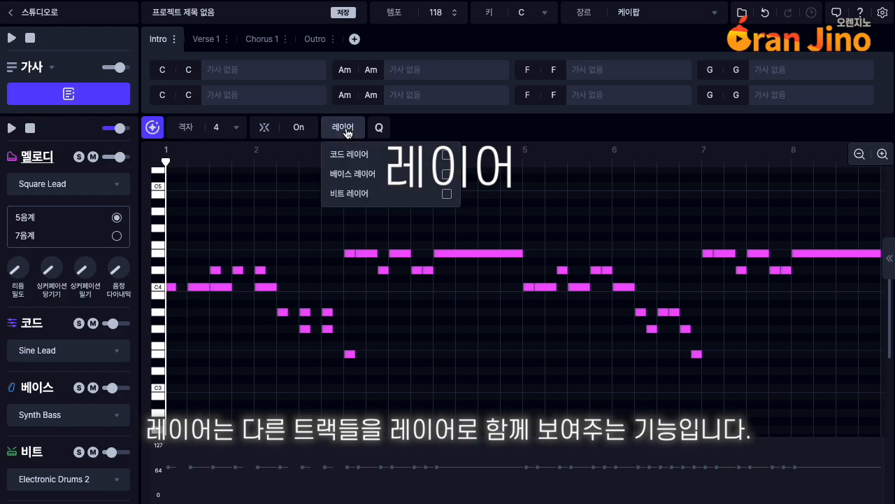
left_click(415, 155)
left_click(418, 173)
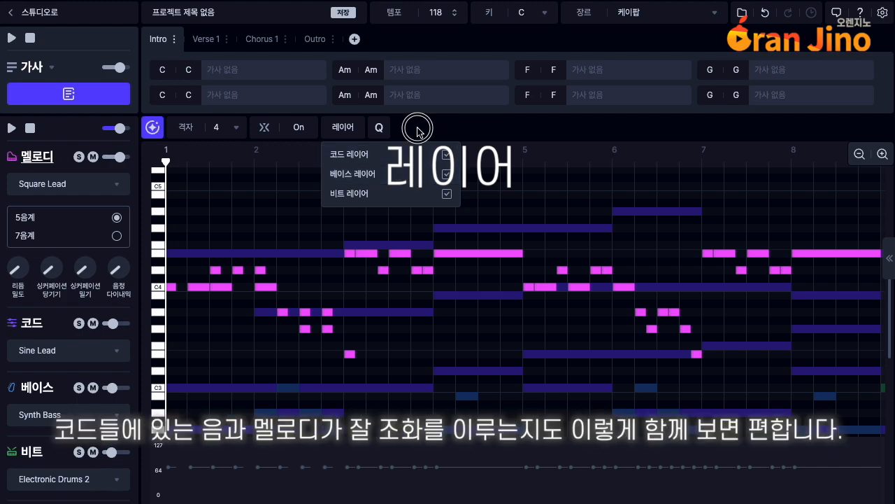
- Play the Intro with the layers shown, and compare the melody notes with the chord and bass notes
left_click(12, 128)
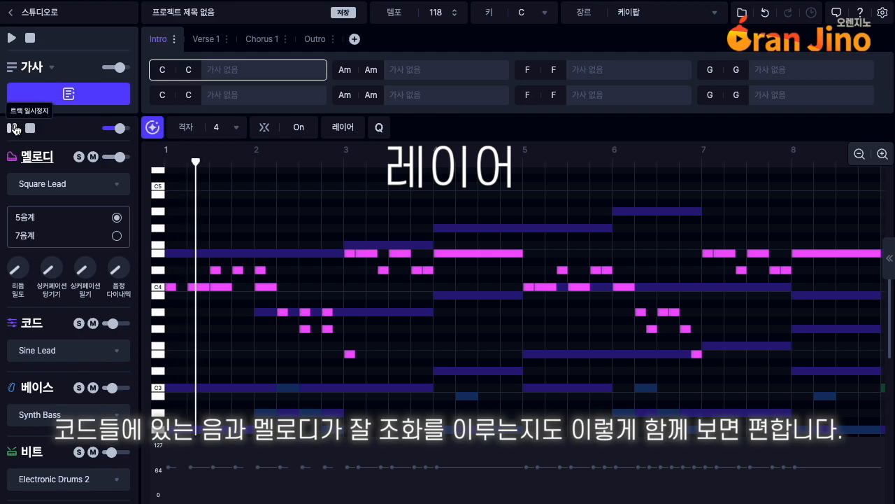
scroll(275, 262, "down", 3)
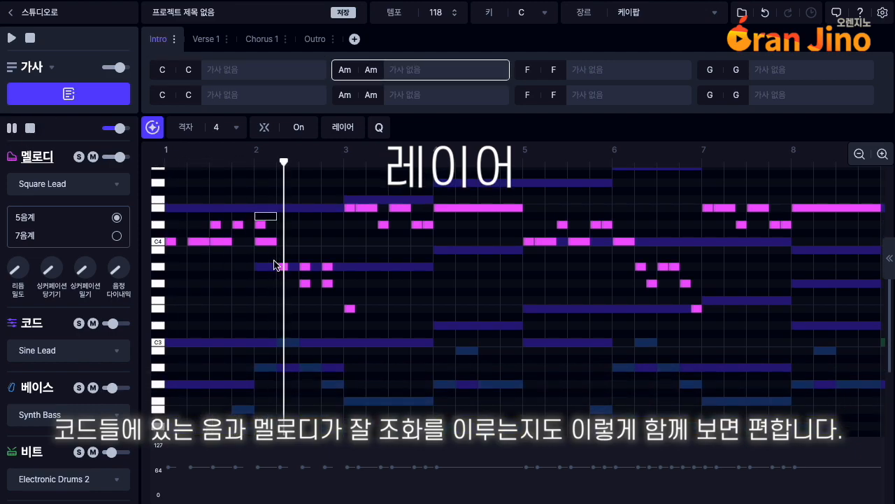
scroll(276, 264, "up", 3)
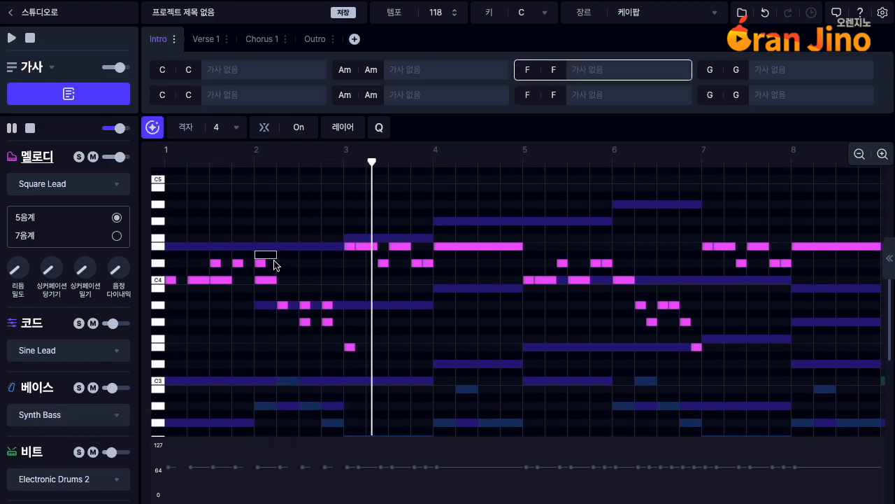
scroll(274, 264, "down", 2)
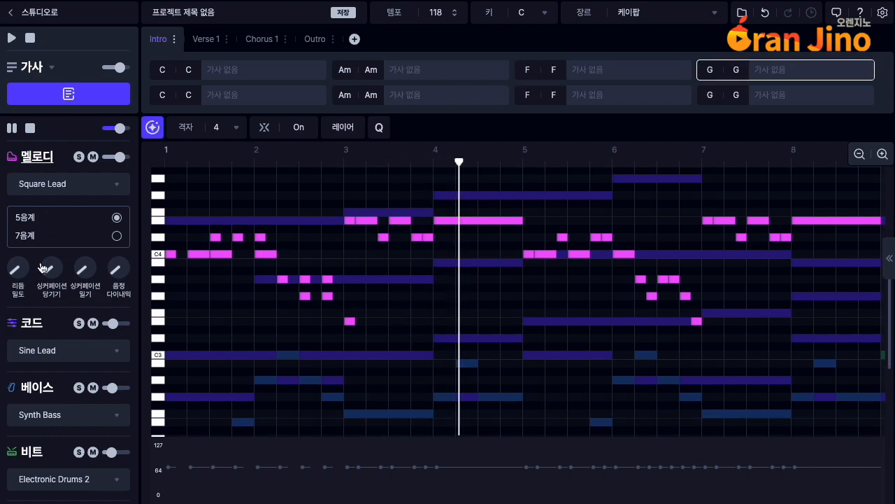
- Turn the chord layer (코드 레이어) off and on again during playback, and stop the track
left_click(349, 126)
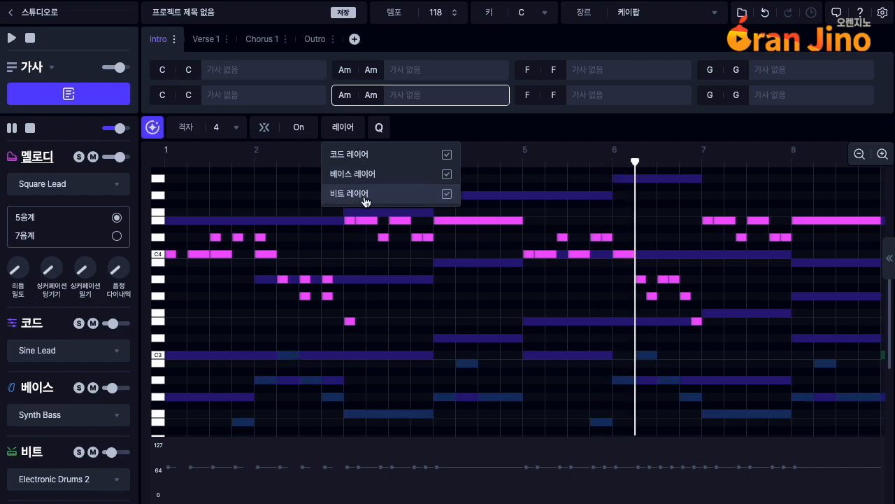
left_click(385, 158)
left_click(382, 160)
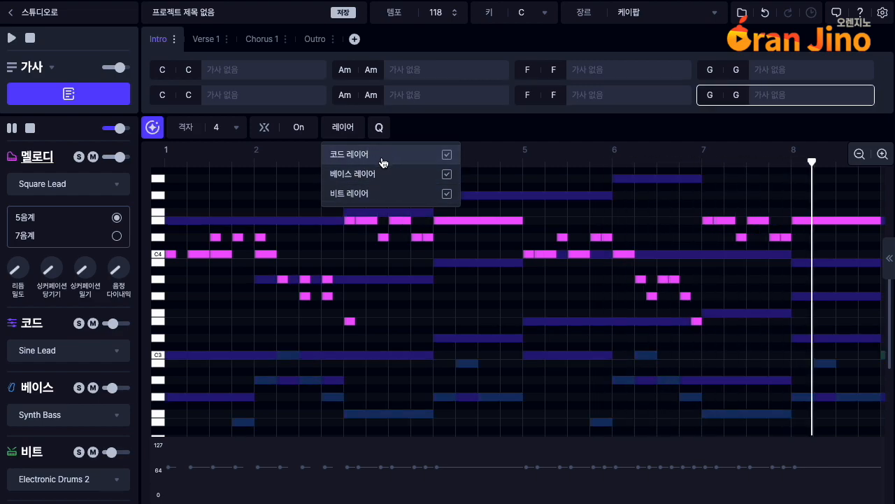
left_click(350, 131)
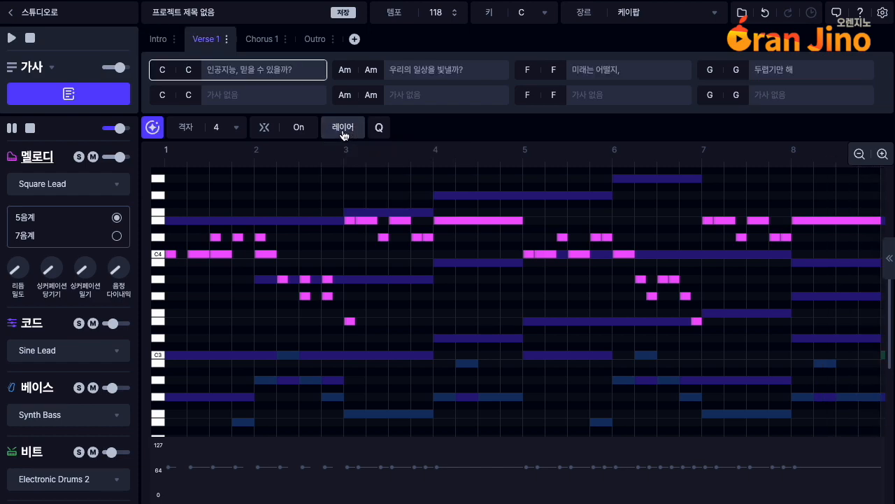
left_click(30, 129)
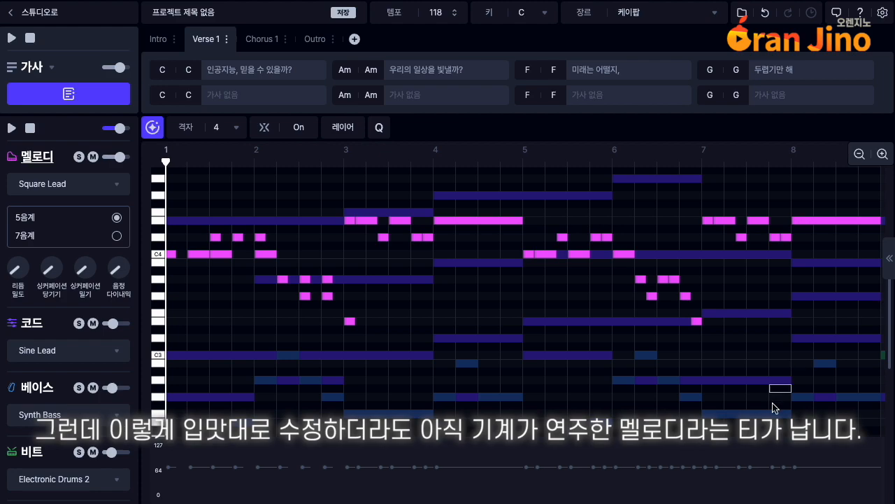
- Hide the chord, bass and beat layers so that only the melody notes are displayed
left_click(335, 128)
left_click(385, 155)
left_click(389, 175)
left_click(394, 194)
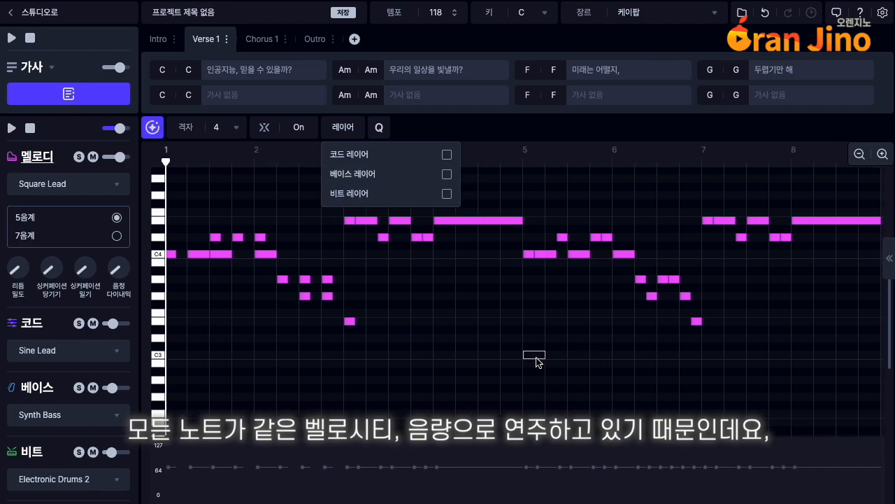
left_click(482, 141)
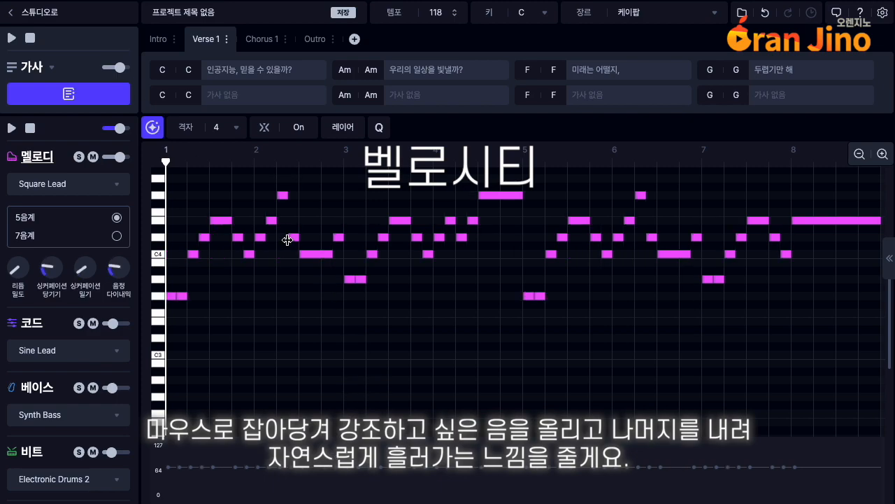
- Vary the velocities of individual melody notes across the first three bars, lowering the less emphasized notes
scroll(287, 249, "up", 1)
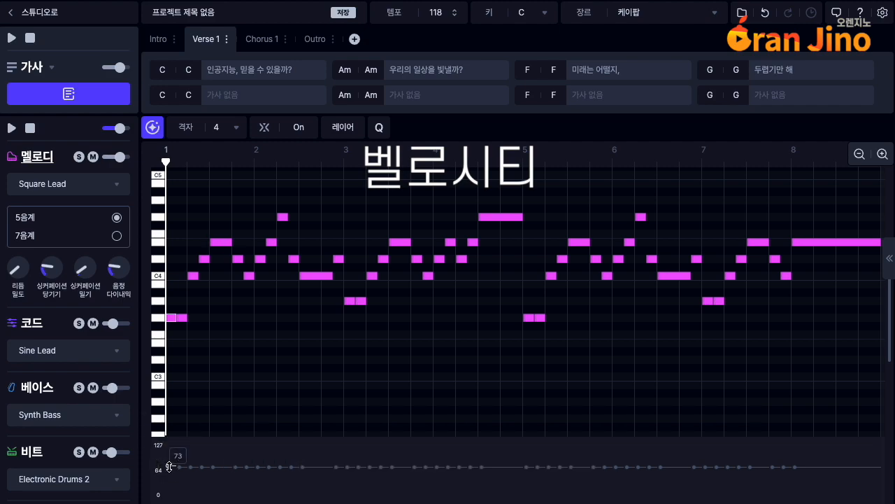
left_click_drag(177, 467, 180, 473)
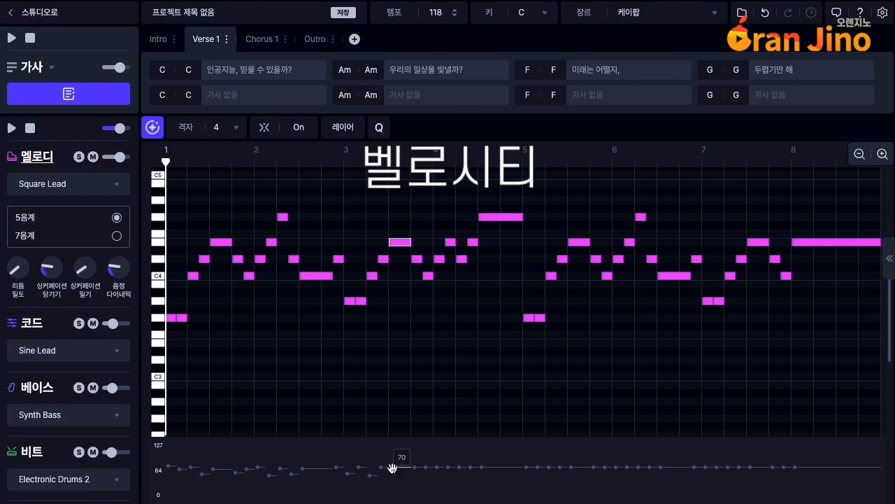
- Listen to the melody track (멜로디) soloed, and continue varying its note velocities through bar 8
left_click(12, 128)
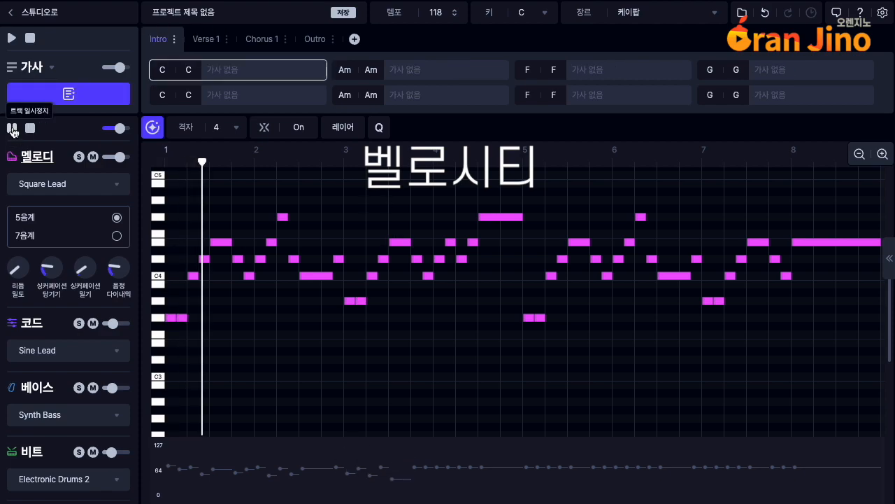
left_click(79, 157)
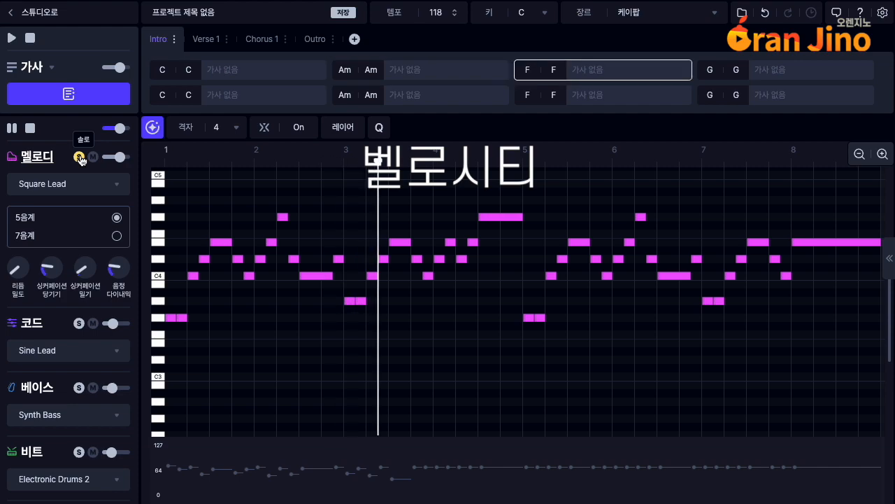
left_click(31, 131)
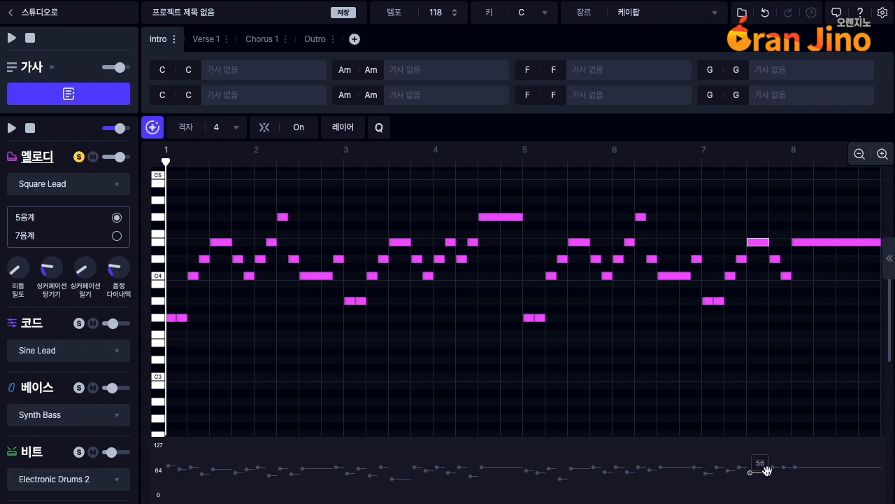
left_click(11, 128)
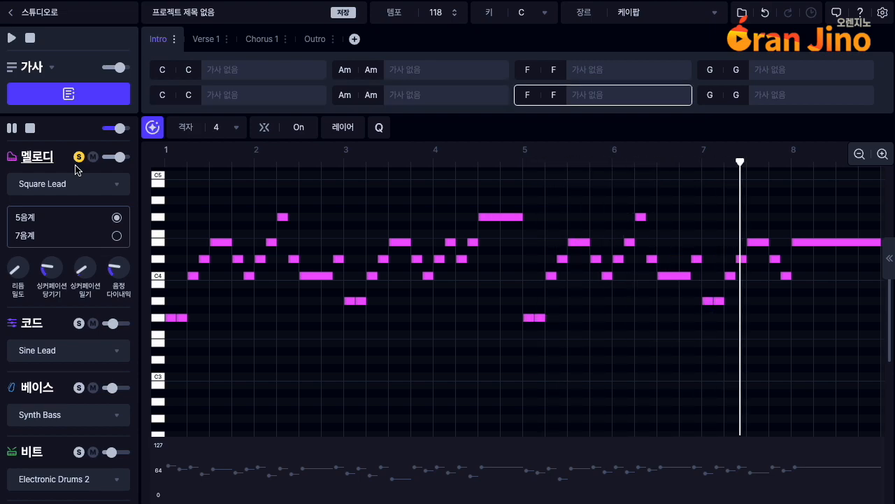
left_click(12, 128)
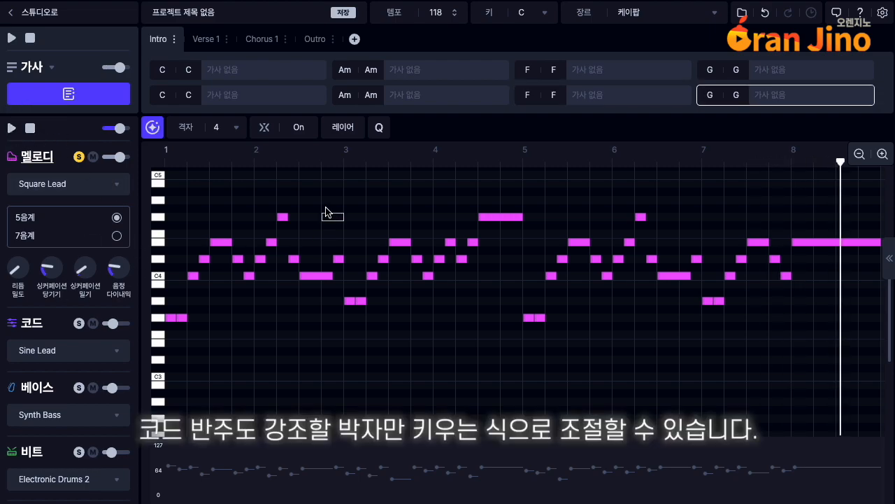
- Open the chord track (코드) and lower the chord velocities in bars 2, 4, 6 and 8
left_click(47, 326)
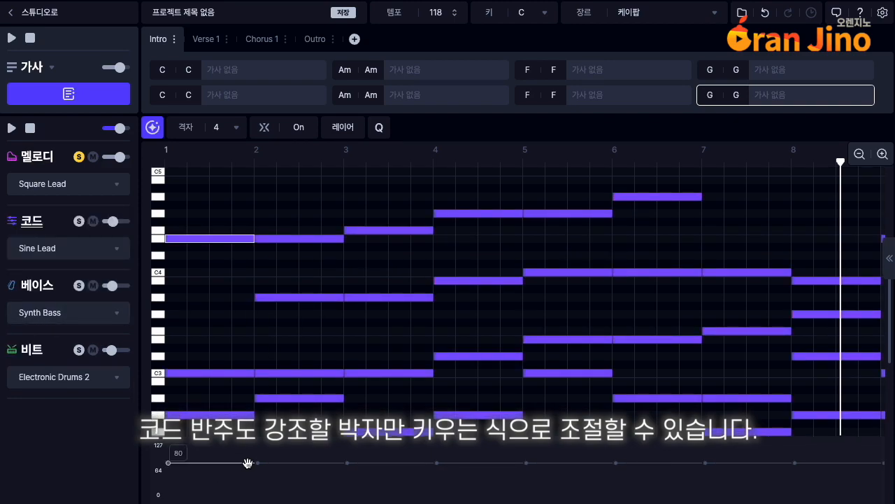
left_click_drag(332, 467, 332, 465)
scroll(331, 434, "down", 2)
left_click_drag(258, 465, 274, 470)
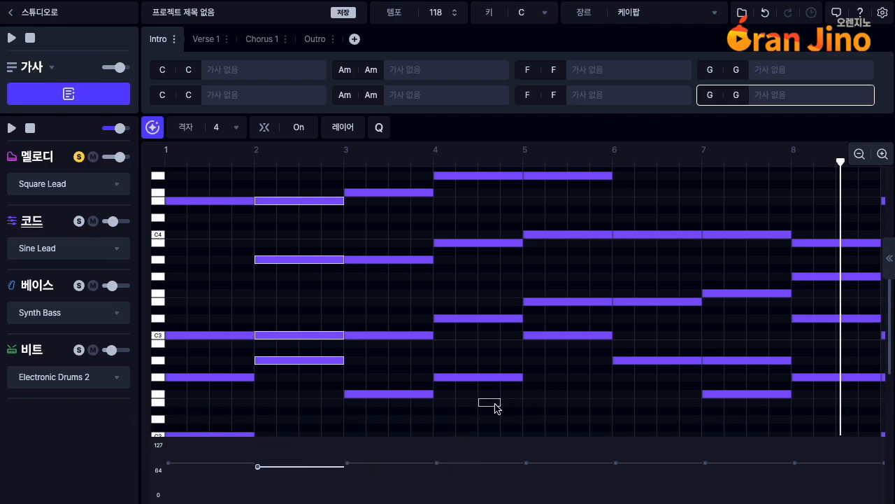
left_click_drag(478, 469, 479, 467)
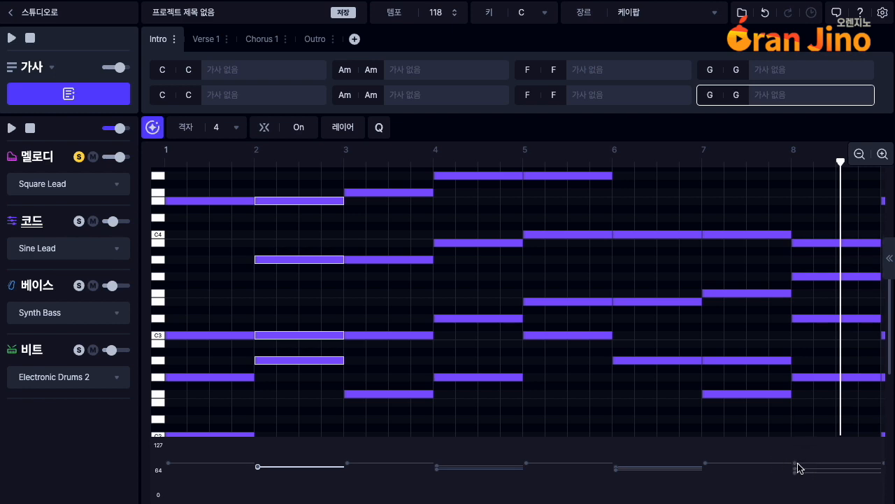
- Solo the chord track (코드) and play it from the beginning to check the velocity changes
left_click(79, 221)
left_click(12, 128)
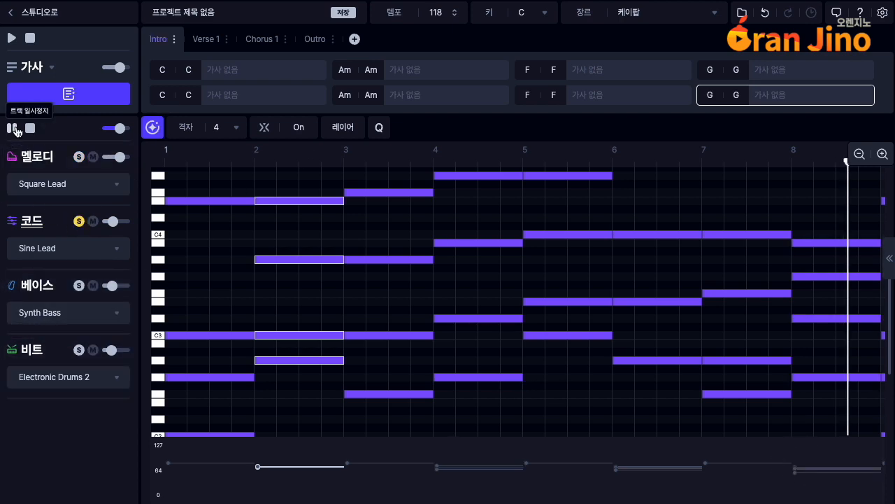
left_click(30, 129)
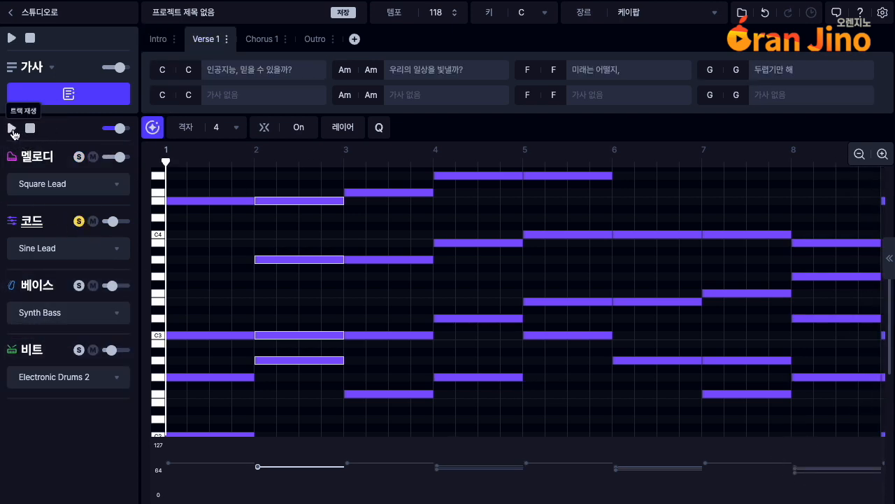
left_click(12, 128)
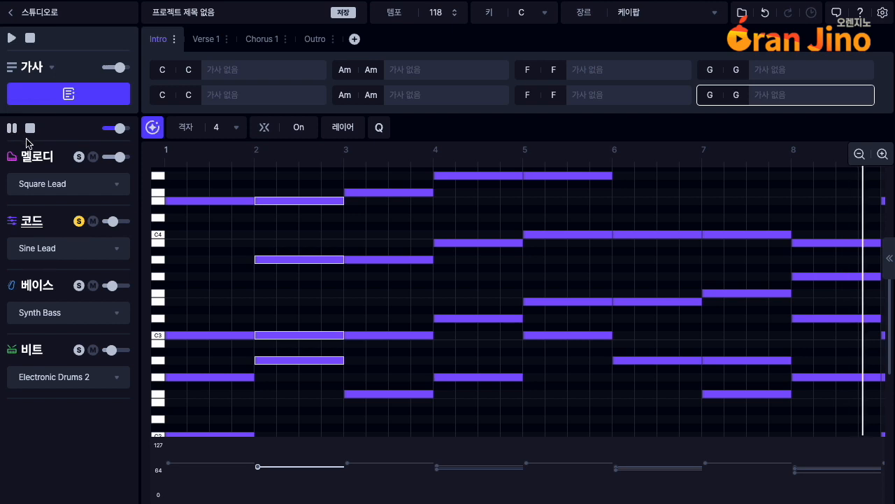
- Open the bass track (베이스) and vary the velocities of its notes through bar 8
left_click(64, 285)
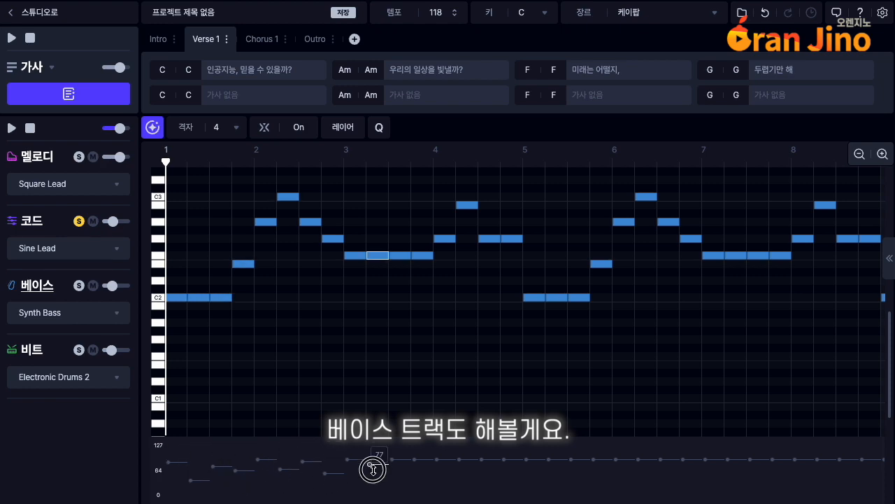
left_click(459, 472)
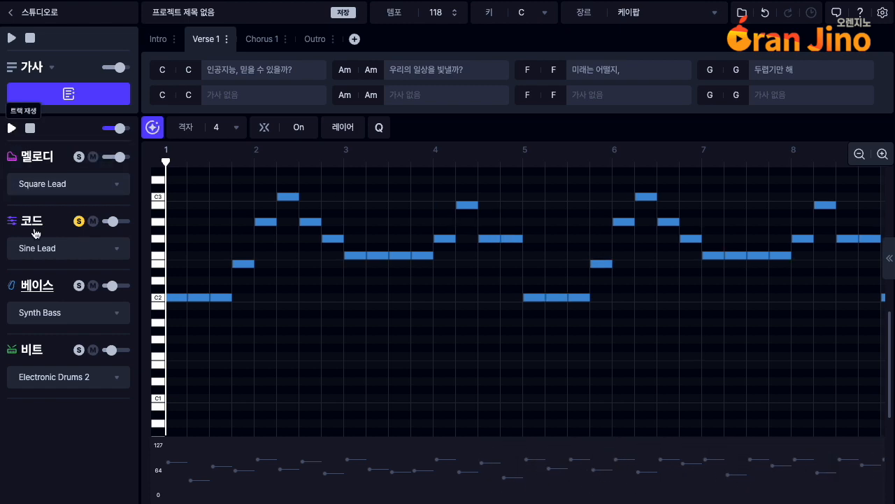
- Play the Intro from the beginning with the bass track (베이스) soloed, clear the solo, and stop playback
left_click(78, 352)
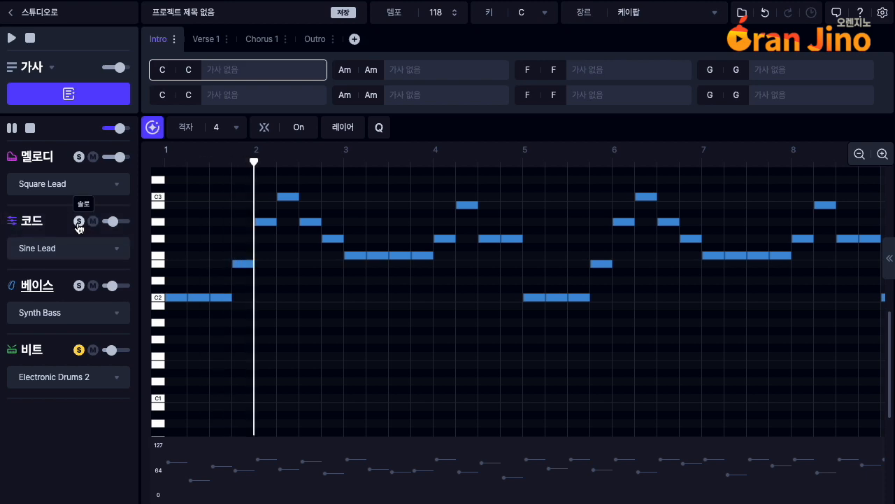
left_click(79, 286)
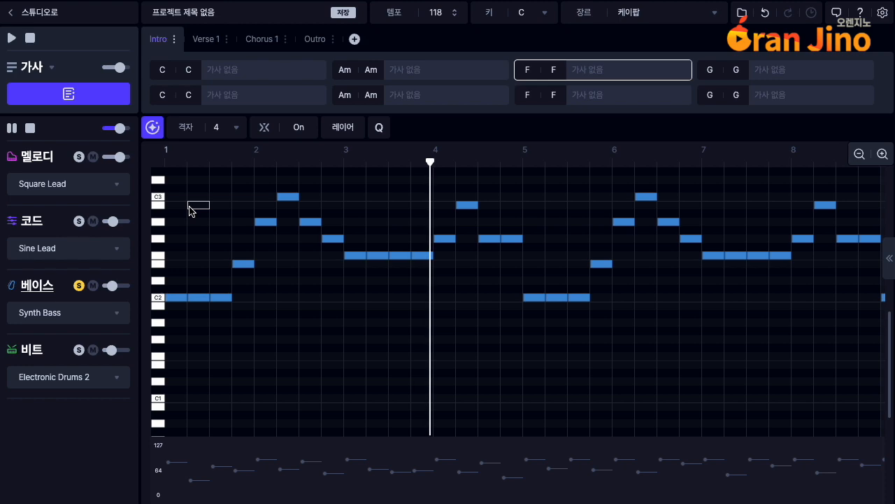
left_click(30, 128)
left_click(11, 130)
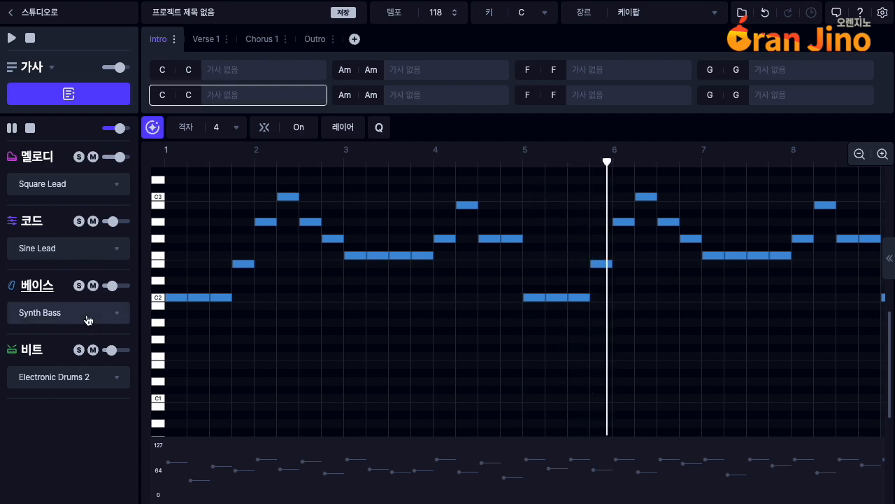
left_click(11, 127)
left_click(107, 317)
- Open the beat track (비트), vary the velocities of its drum hits, and listen to it soloed
left_click(56, 352)
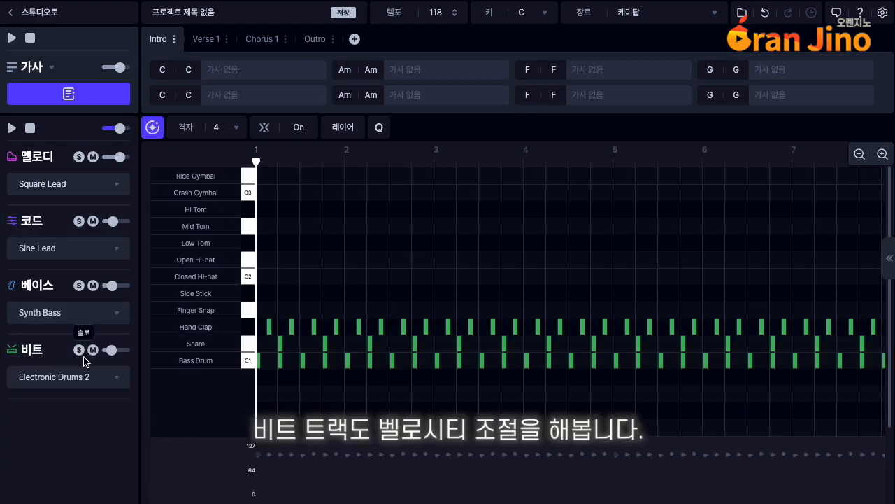
left_click(11, 128)
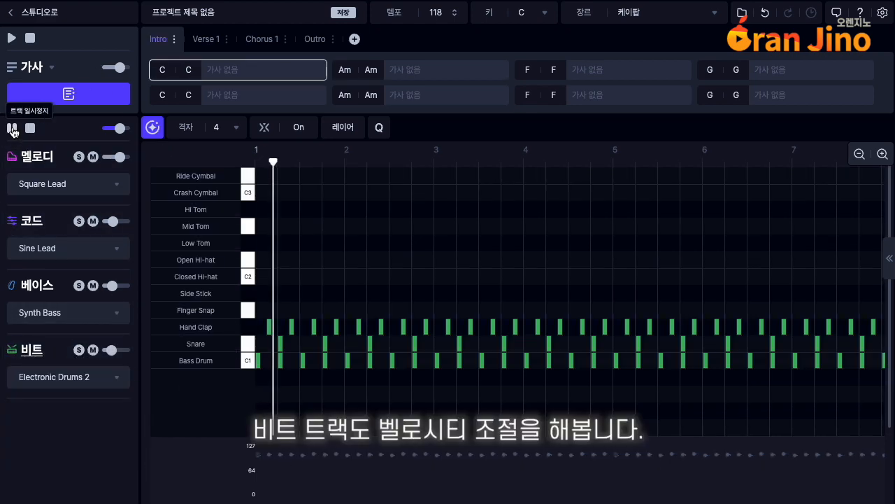
left_click(79, 350)
left_click(11, 127)
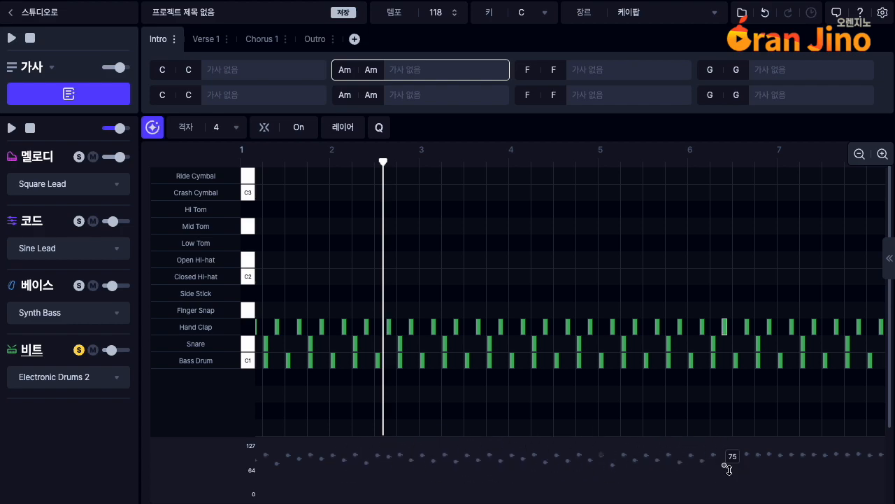
left_click(12, 128)
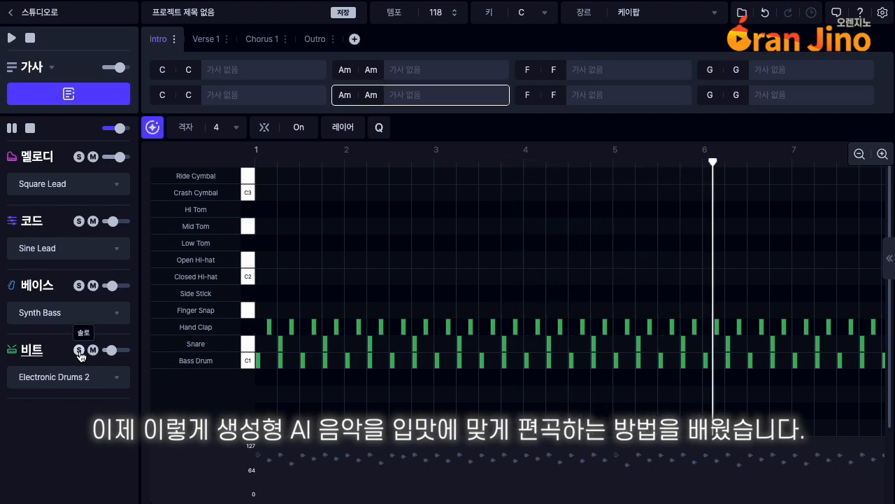
- Show the melody (멜로디), chord (코드) and bass (베이스) layers behind the beat notes, and stop playback
left_click(343, 127)
left_click(397, 155)
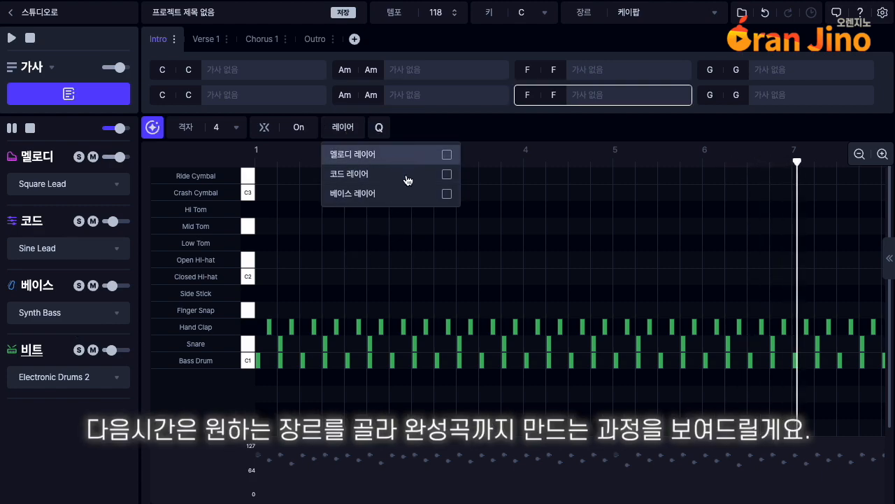
left_click(408, 174)
left_click(410, 194)
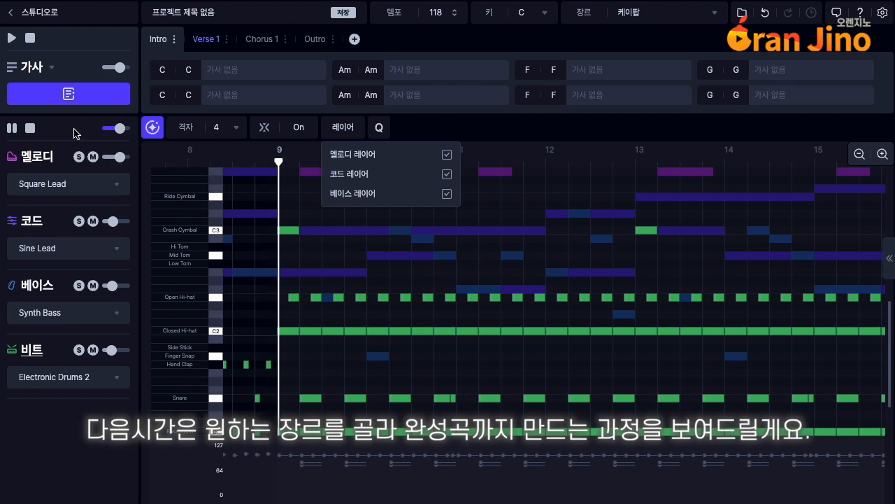
left_click(26, 130)
left_click(26, 130)
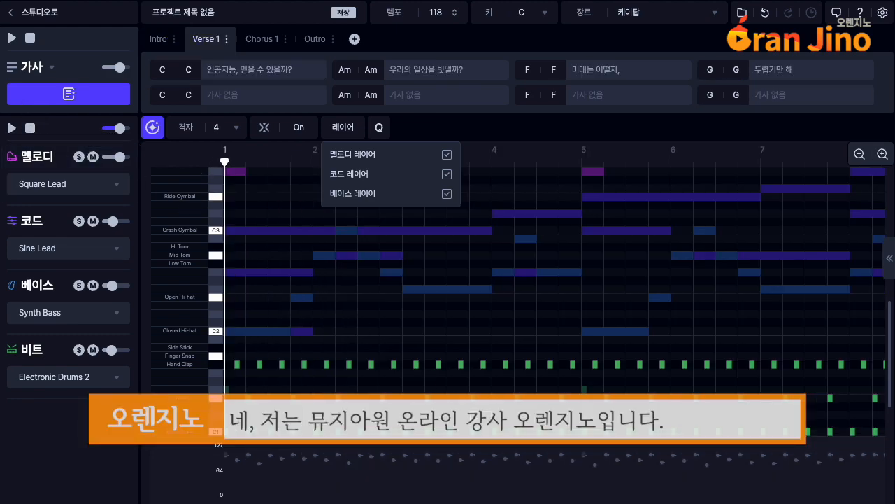